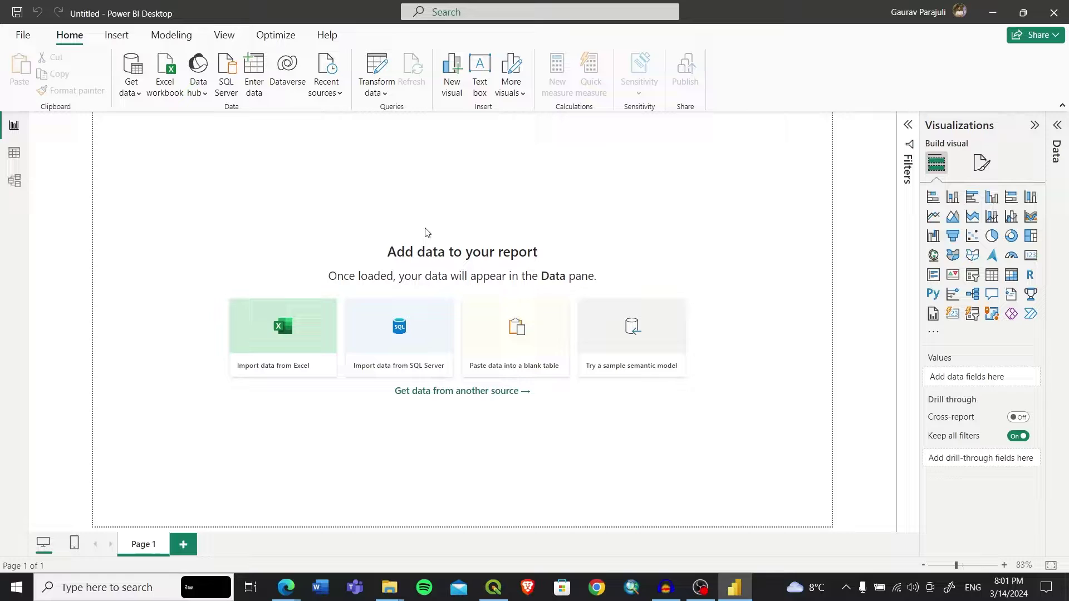
# Open Windows search from the taskbar over the empty Power BI report
pyautogui.click(63, 595)
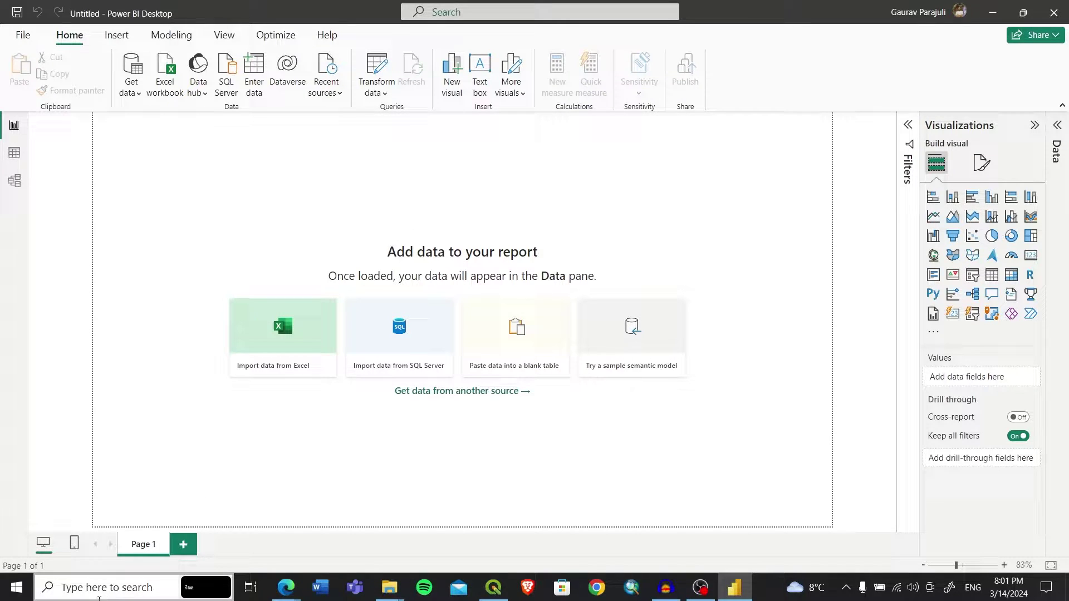
# Launch Microsoft Store, search 'powerbi', and start installing Power BI Desktop
pyautogui.write('micro')
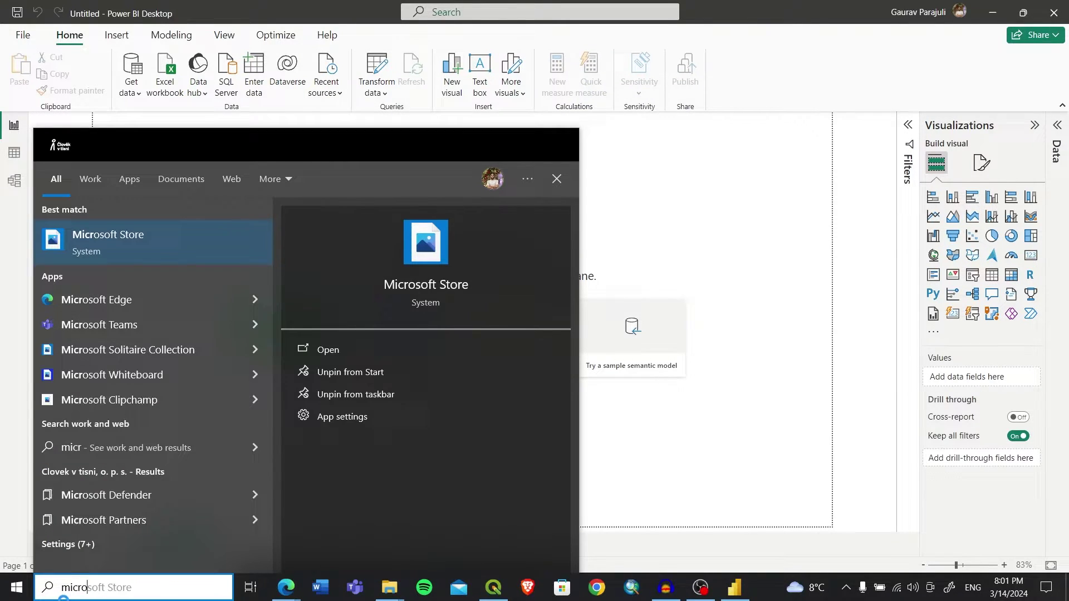
pyautogui.click(124, 246)
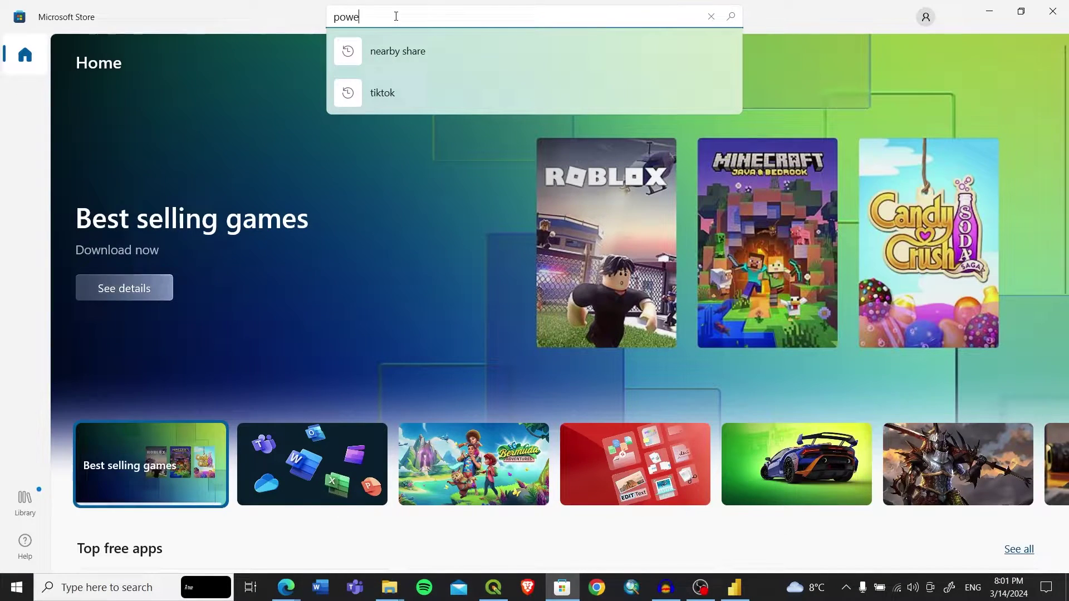
pyautogui.write('rbi')
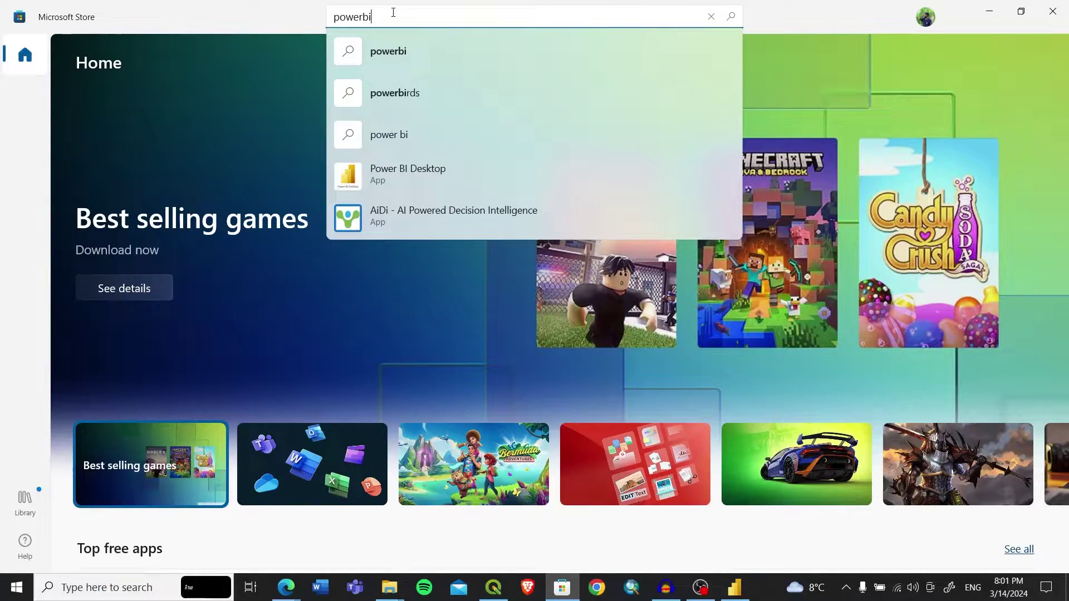
pyautogui.click(392, 168)
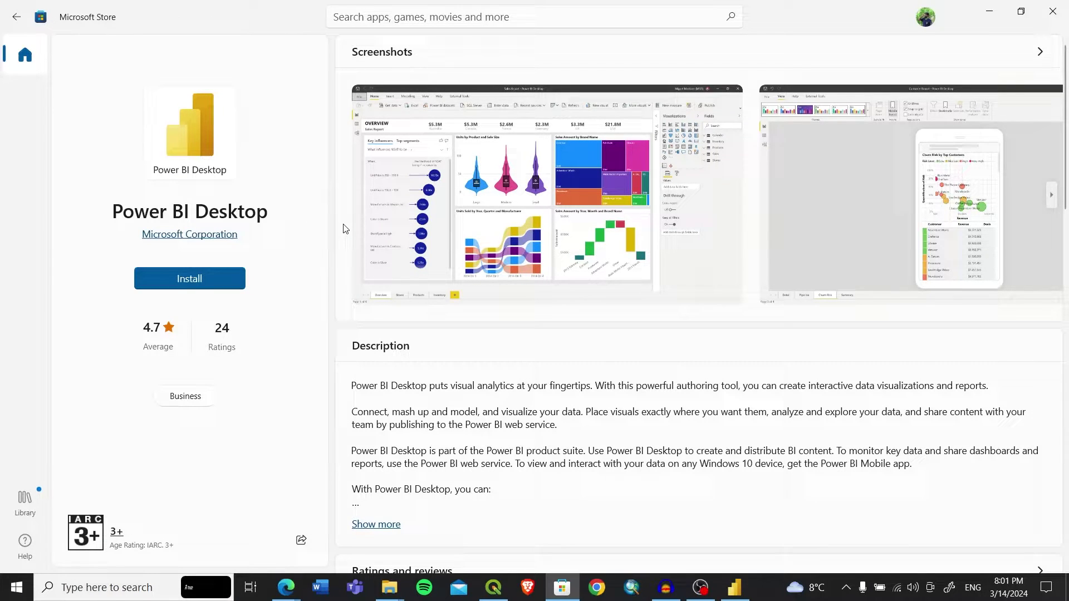
pyautogui.click(205, 289)
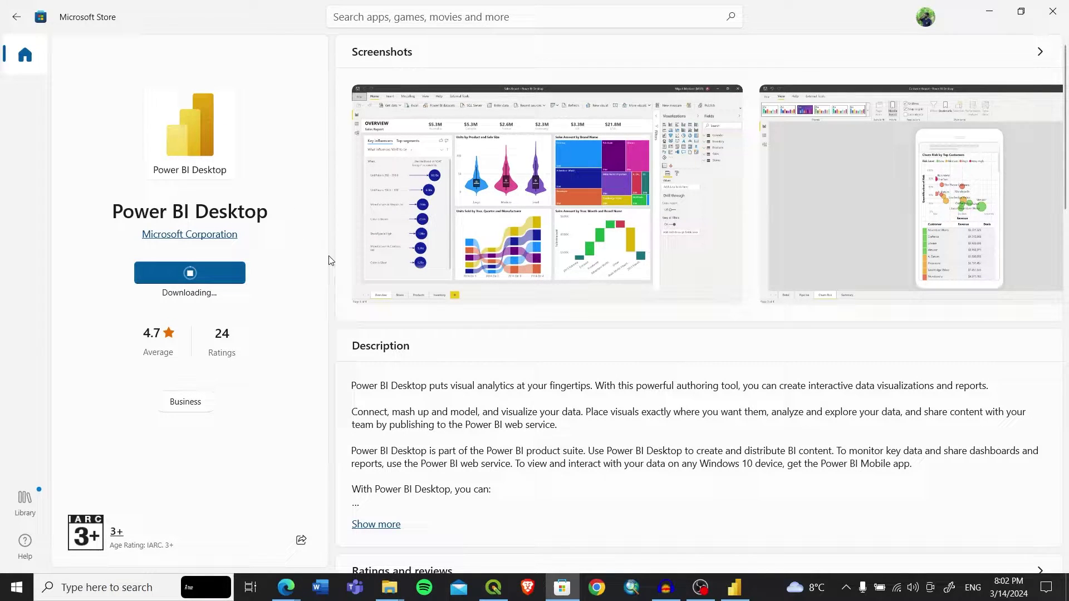
# Close Microsoft Store and the Videos window, then bring up the Choroplethmap_powerBI folder
pyautogui.click(1053, 12)
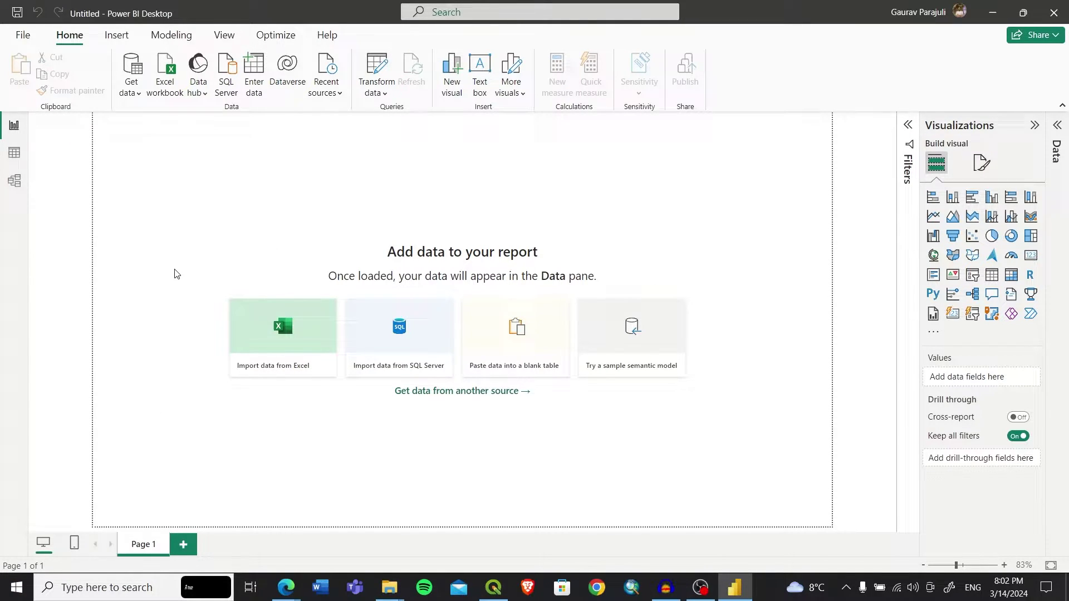
pyautogui.moveTo(393, 595)
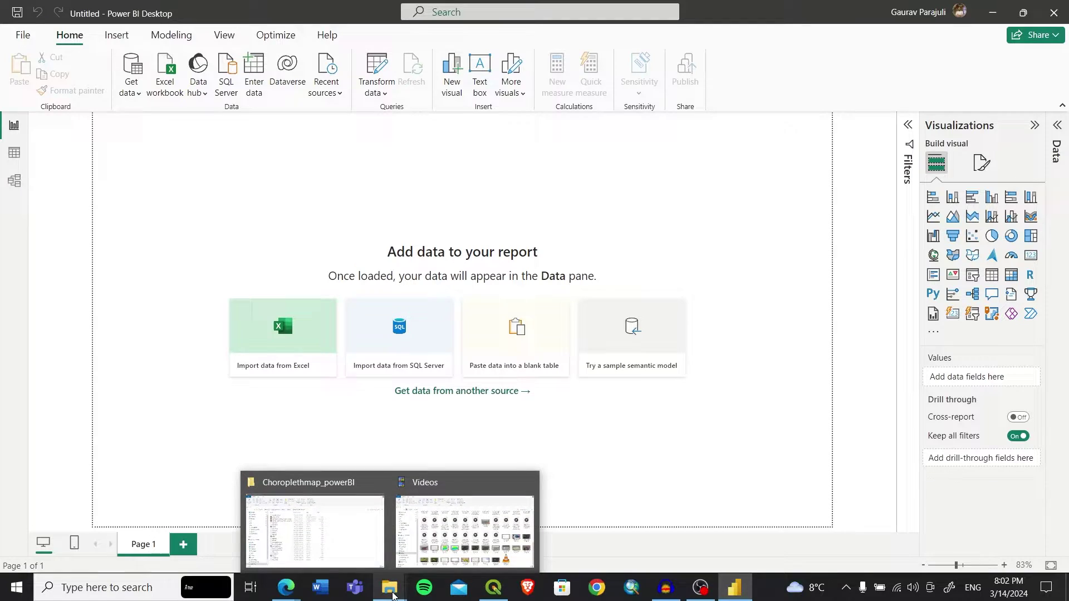
pyautogui.click(525, 482)
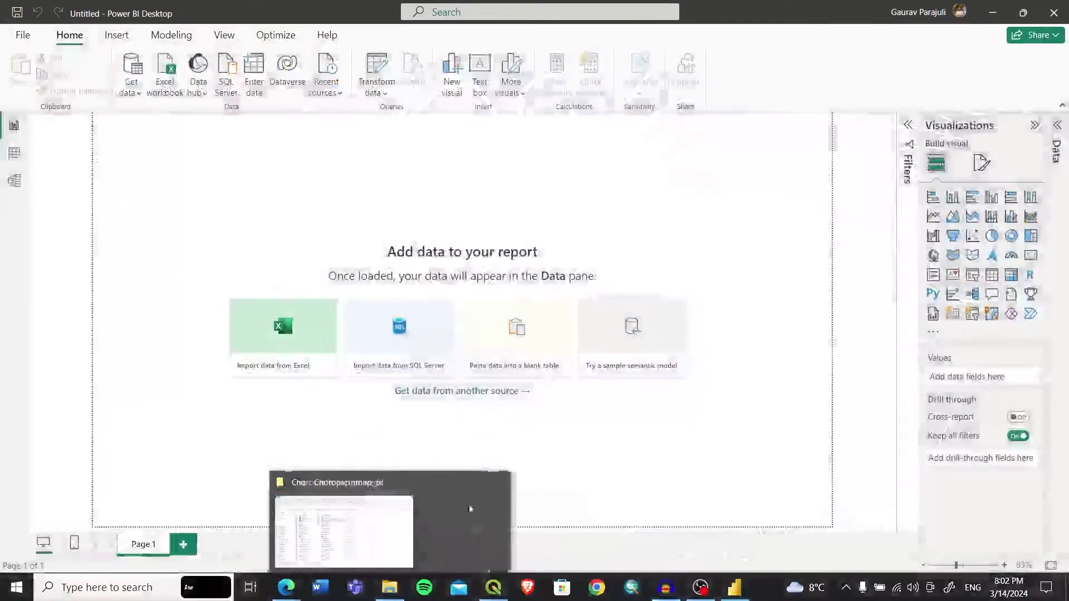
pyautogui.click(386, 541)
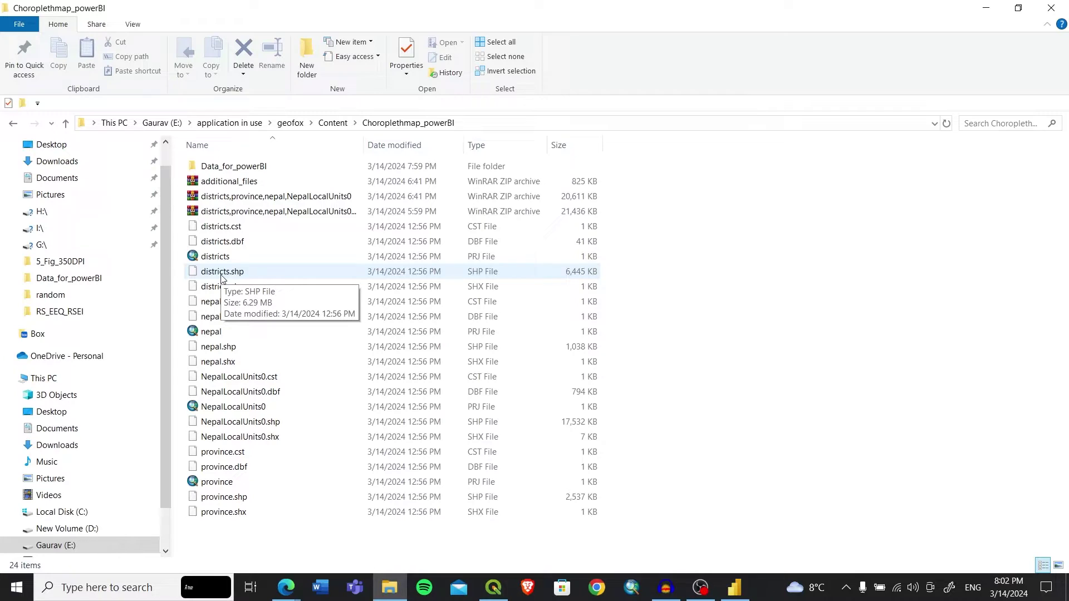
# In QGIS, remove the old district layer from the project
pyautogui.click(494, 587)
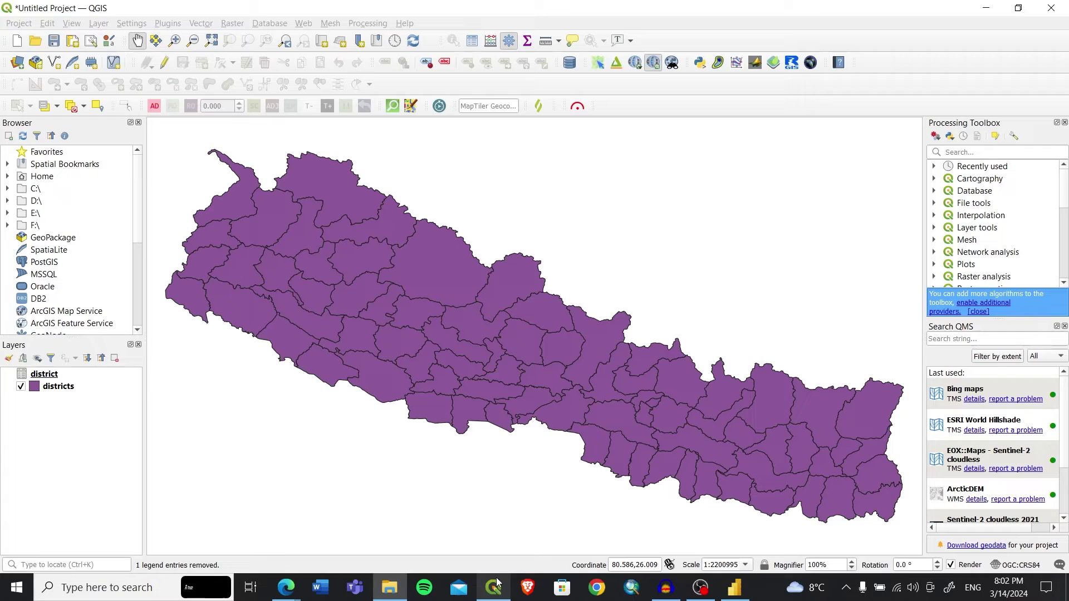
pyautogui.click(95, 385)
pyautogui.rightClick(95, 385)
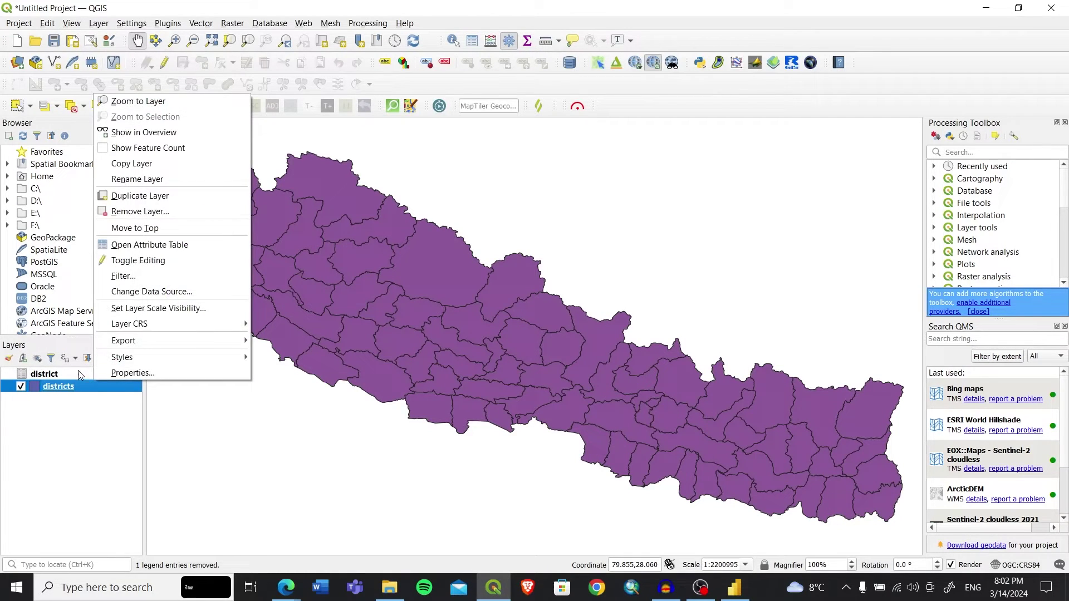
pyautogui.rightClick(77, 371)
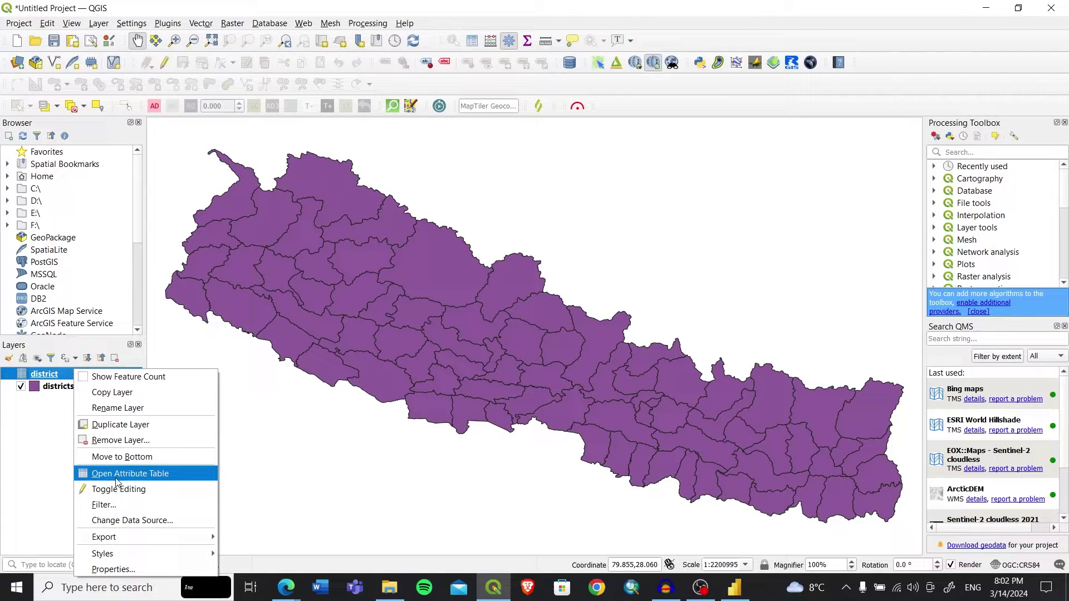
pyautogui.click(121, 440)
pyautogui.click(529, 308)
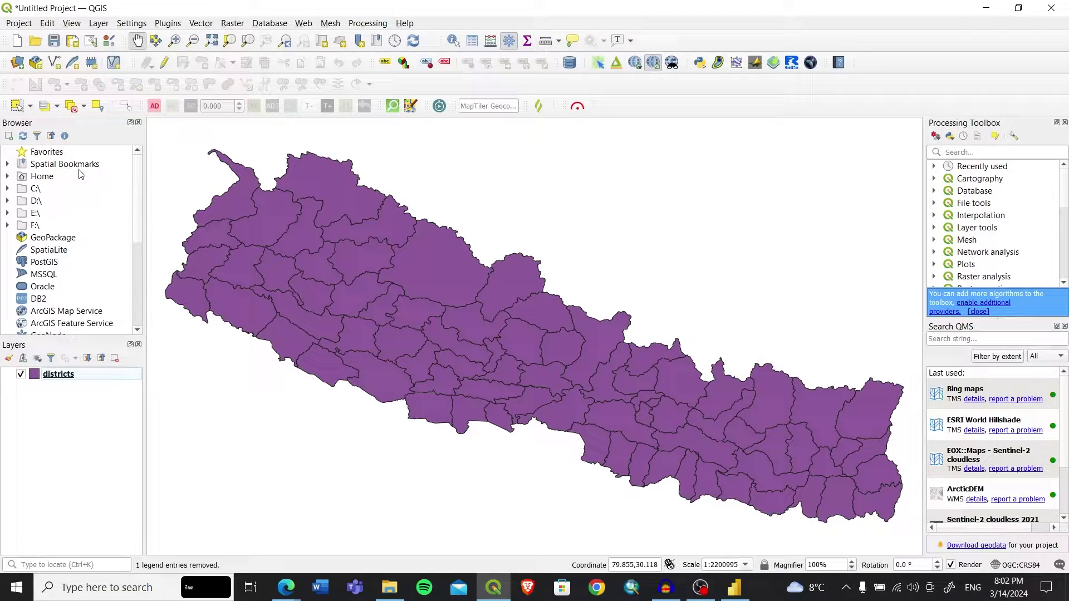
# Export the districts layer as district.xlsx into the Data_for_powerBI folder
pyautogui.rightClick(91, 375)
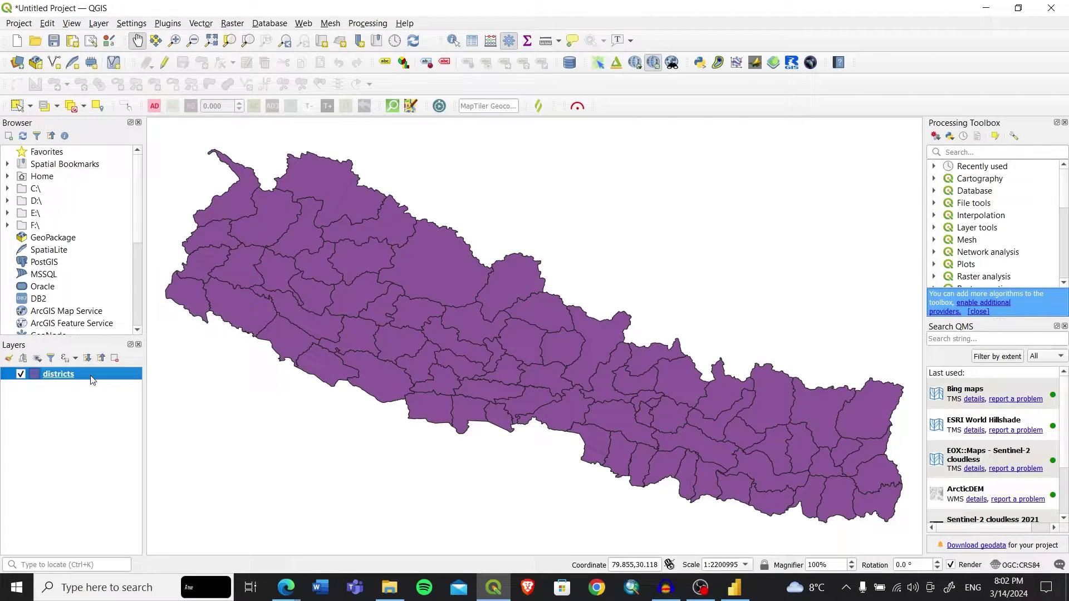
pyautogui.moveTo(180, 333)
pyautogui.click(292, 340)
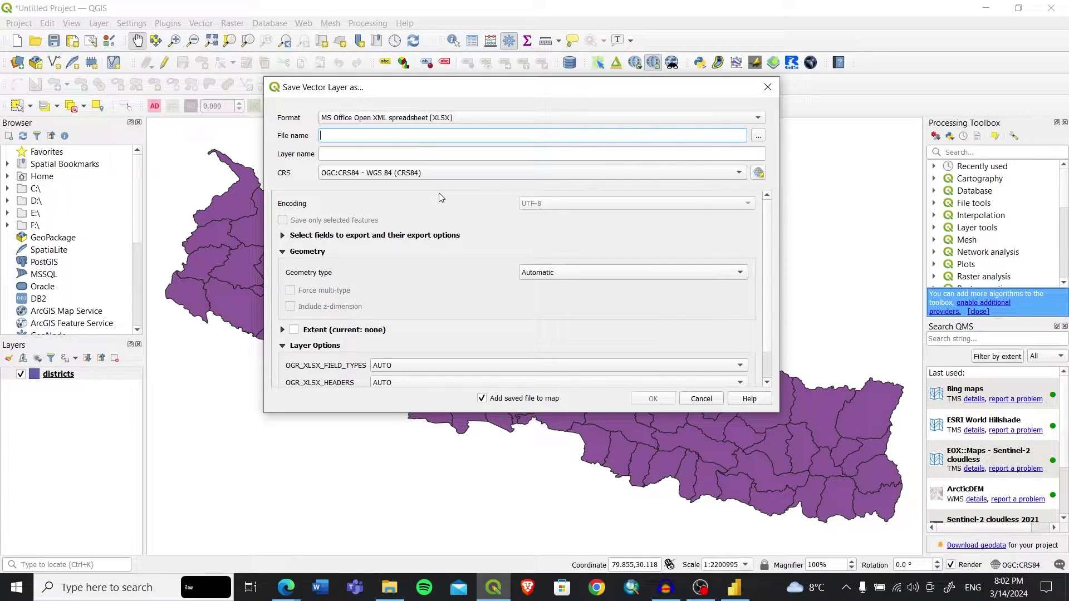
pyautogui.click(763, 141)
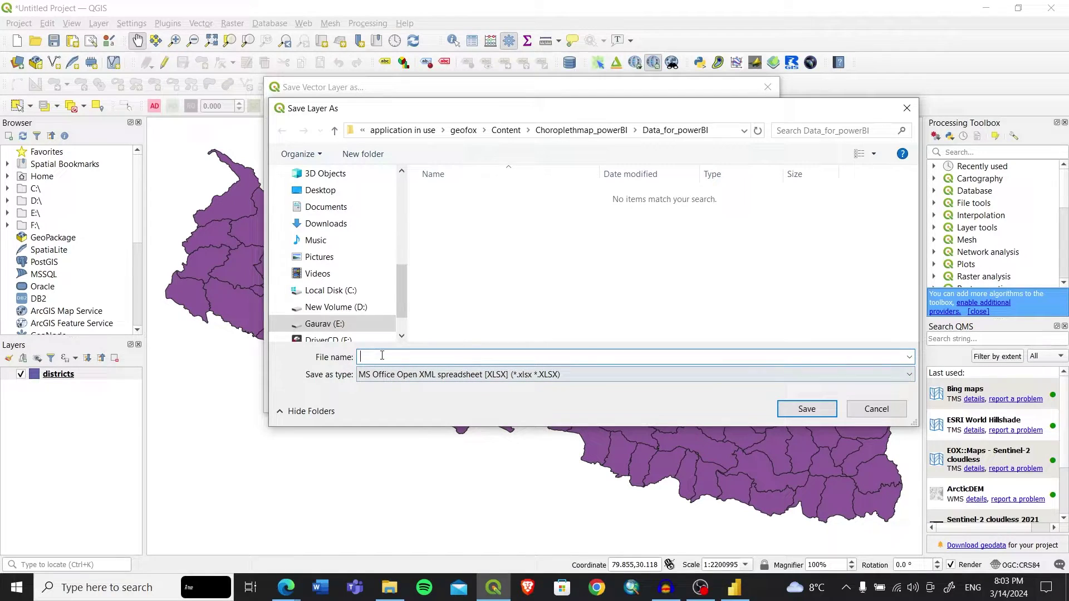
pyautogui.write('disrt')
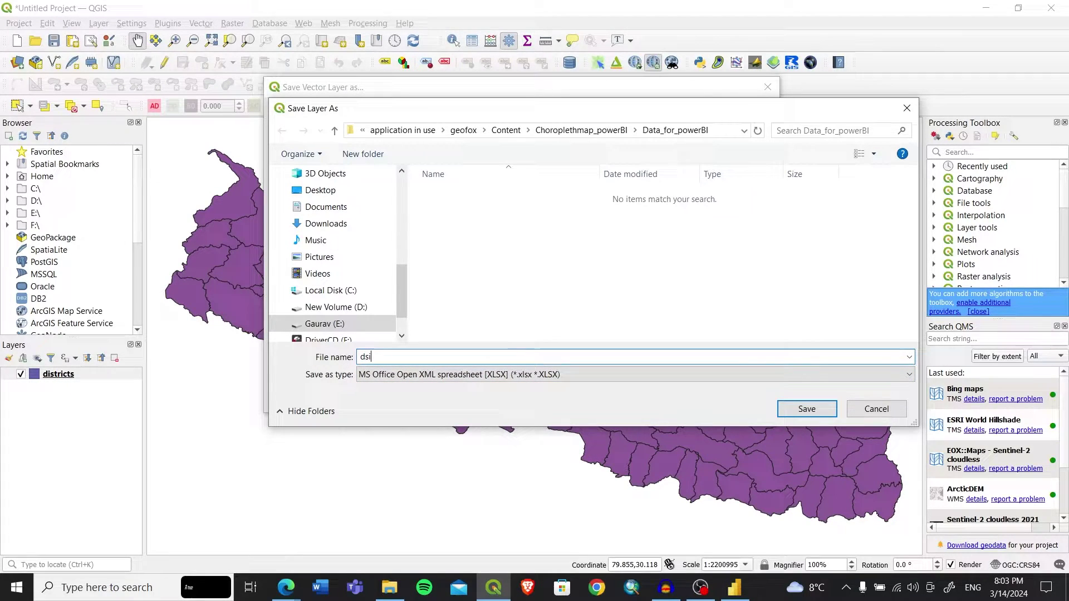
pyautogui.press('BackSpace')
pyautogui.press('BackSpace')
pyautogui.write('trict')
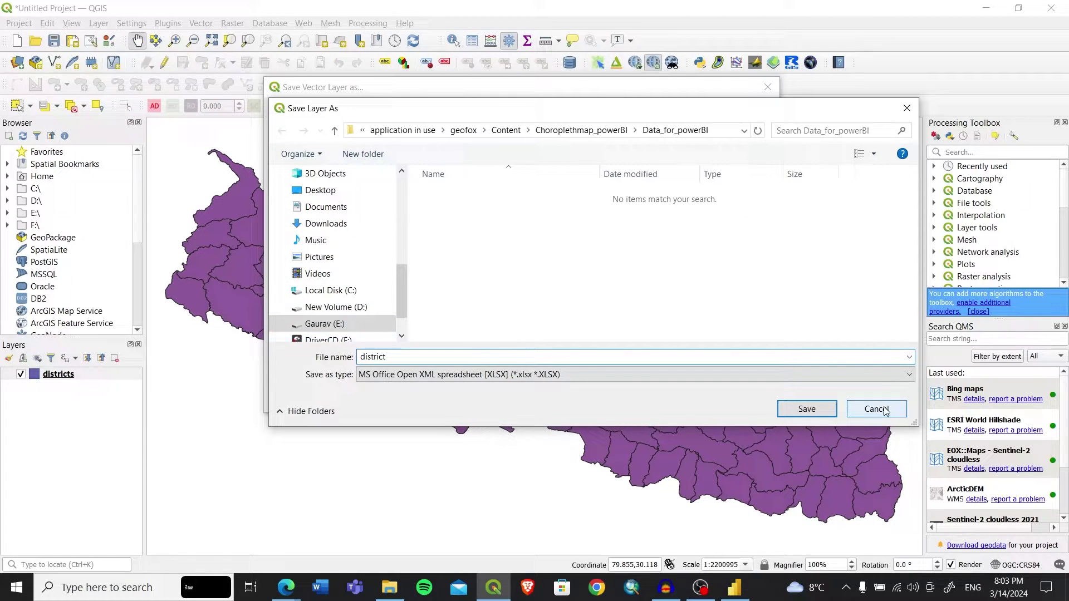
pyautogui.click(814, 409)
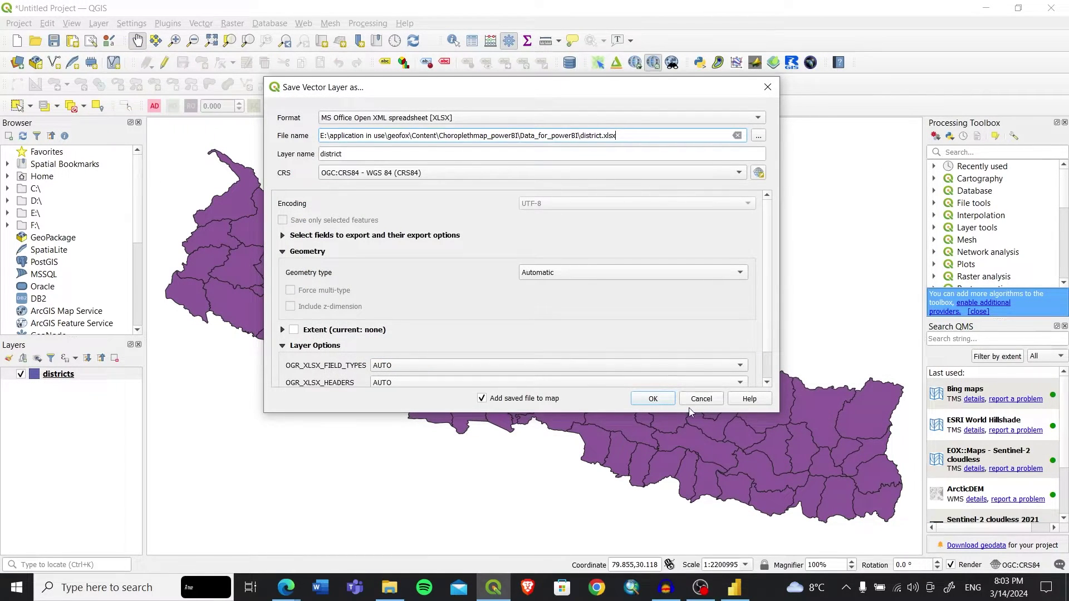
pyautogui.click(652, 398)
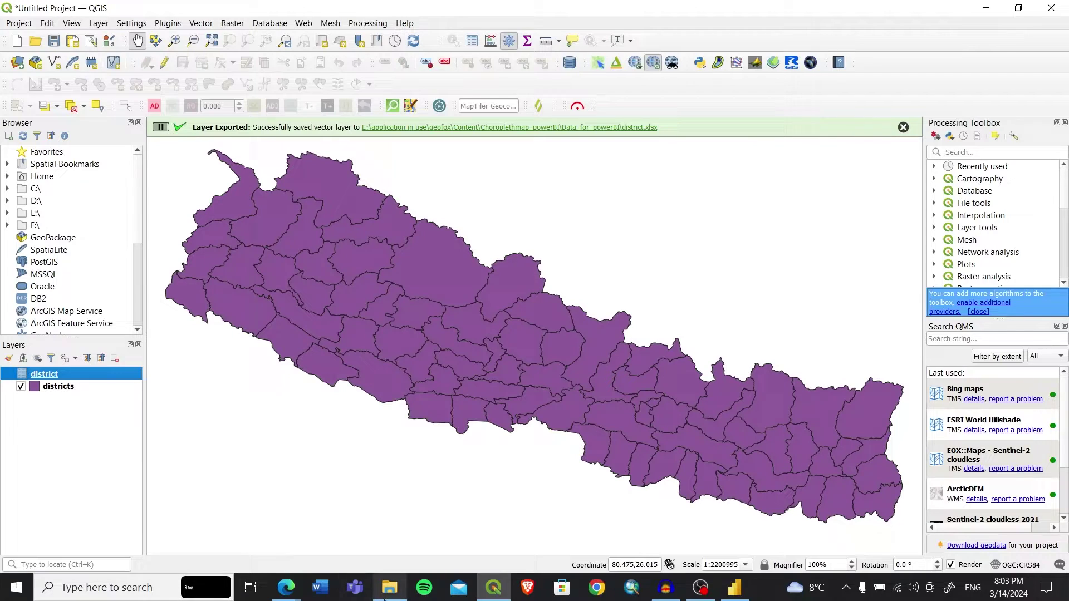
# Open the district spreadsheet from Data_for_powerBI and add a 'Value' header in E1
pyautogui.click(389, 588)
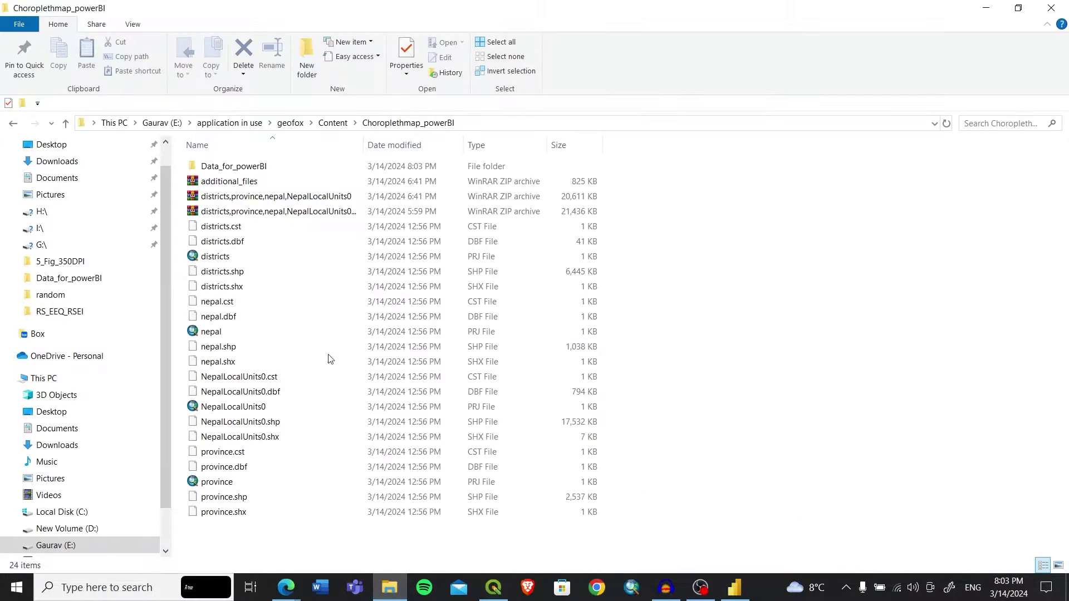
pyautogui.doubleClick(233, 165)
pyautogui.doubleClick(232, 167)
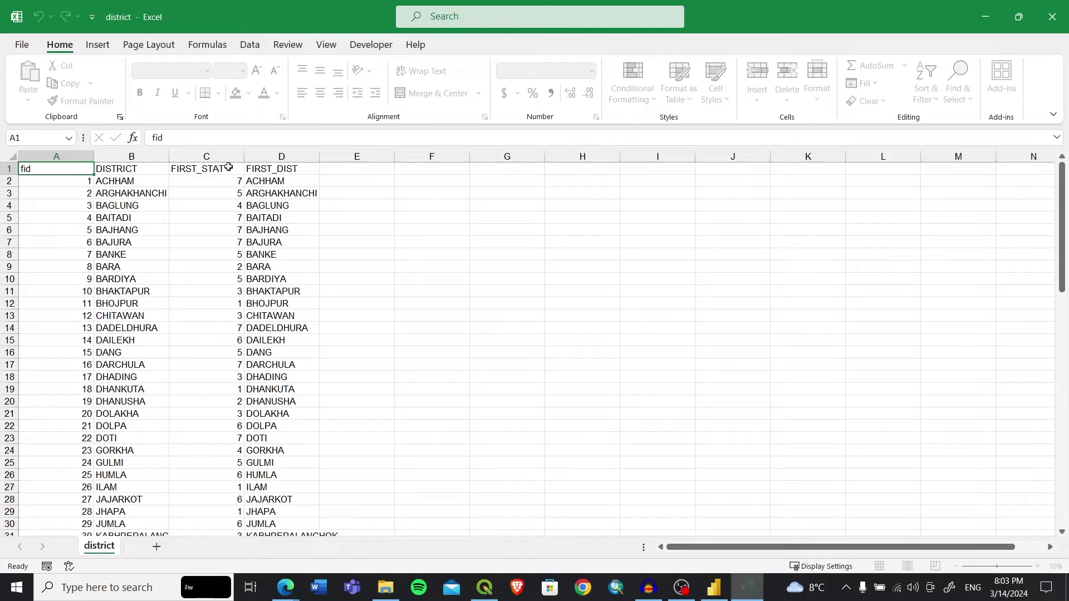
pyautogui.click(335, 168)
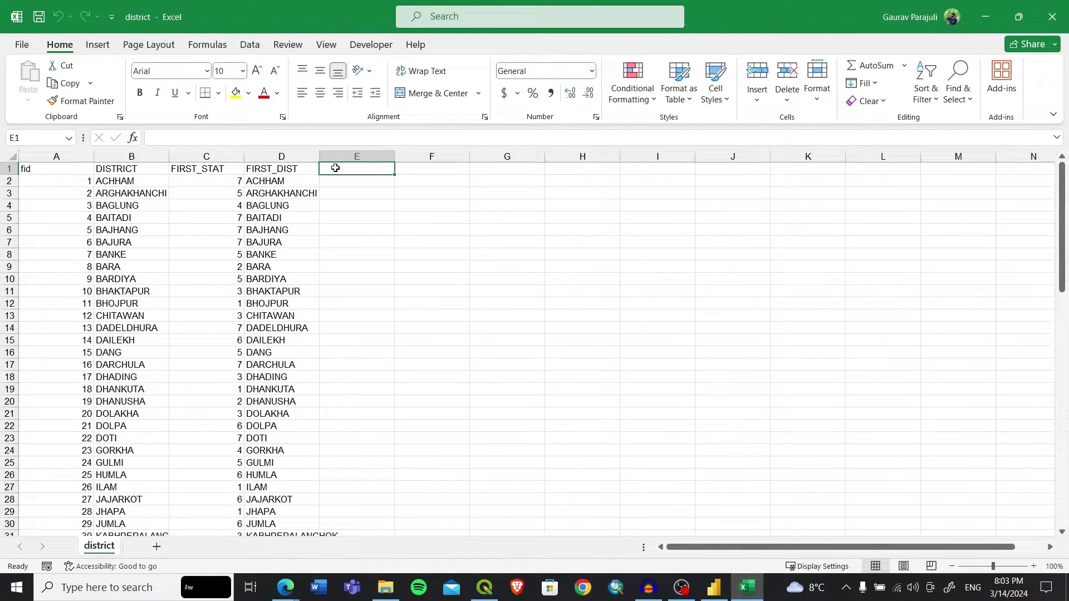
pyautogui.write('Value')
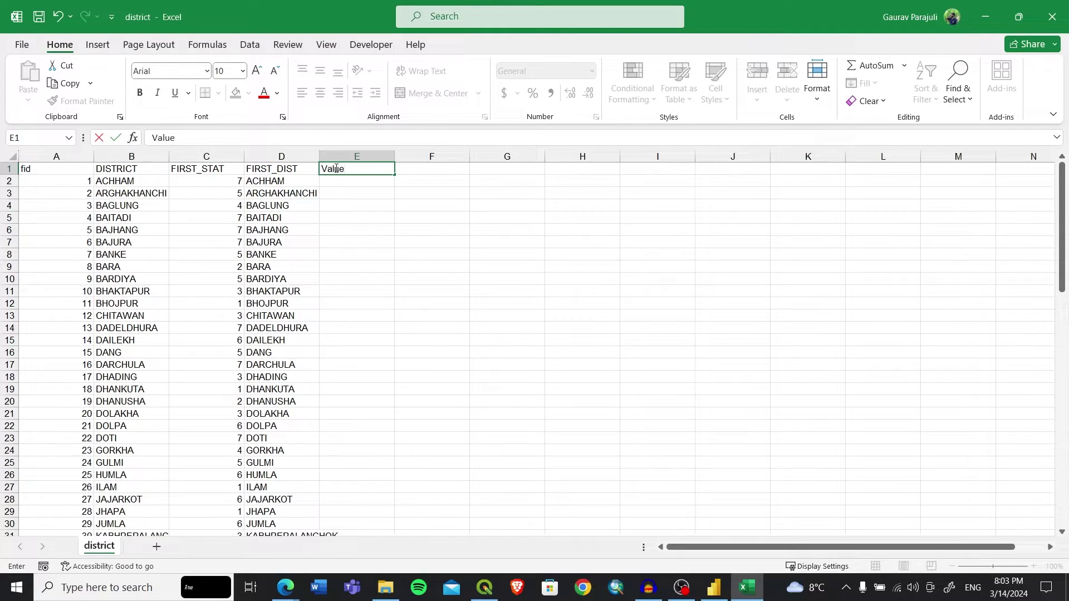
pyautogui.press('Return')
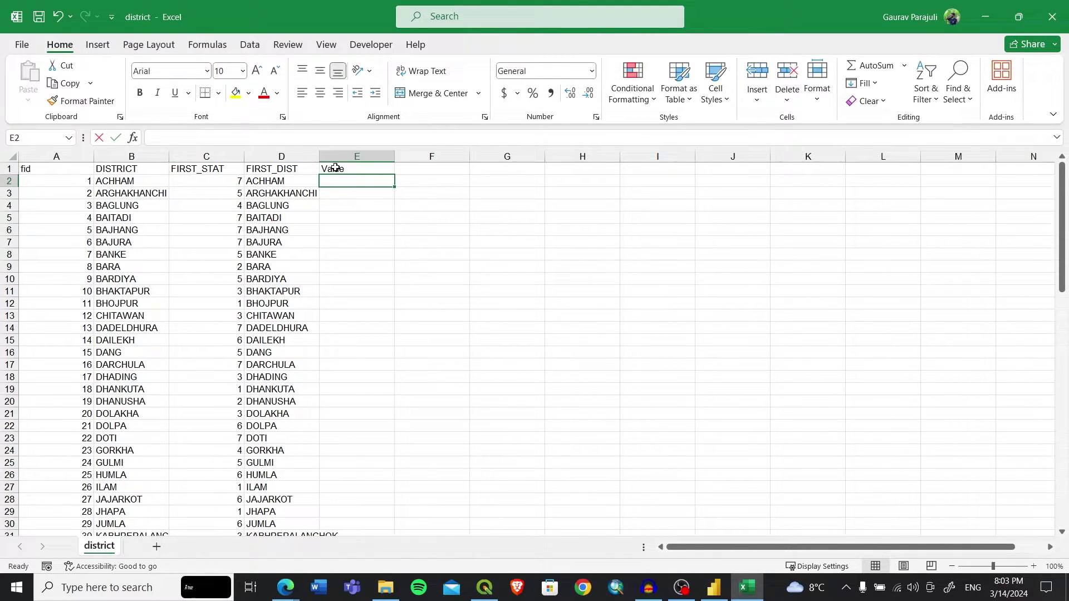
# Fill column E with =RANDBETWEEN(100,1000) for every district row
pyautogui.write('=RANDOM')
pyautogui.press('BackSpace')
pyautogui.press('BackSpace')
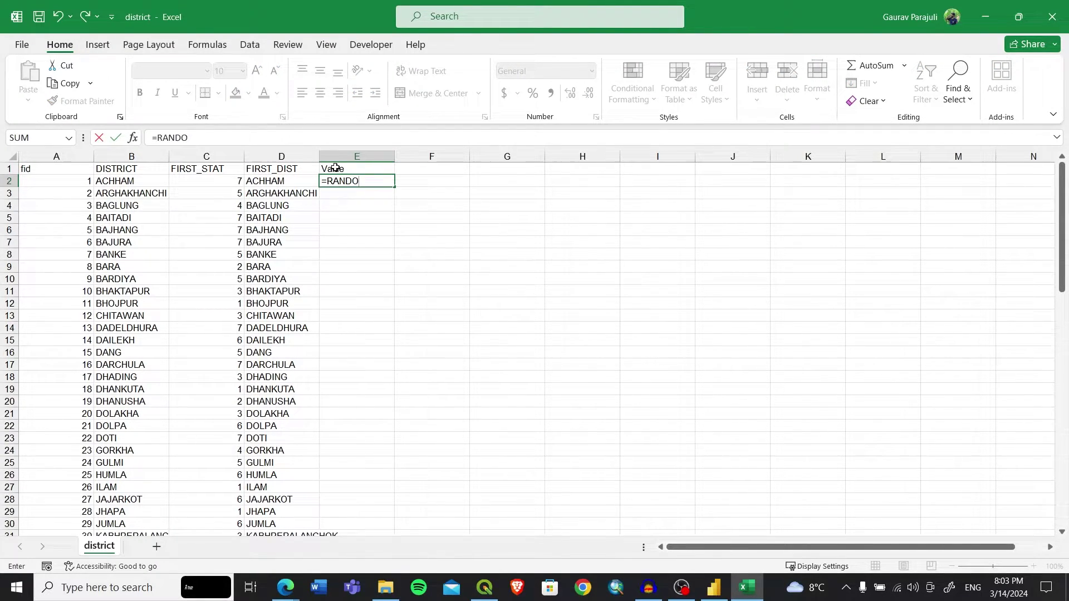
pyautogui.press('Down')
pyautogui.press('Down')
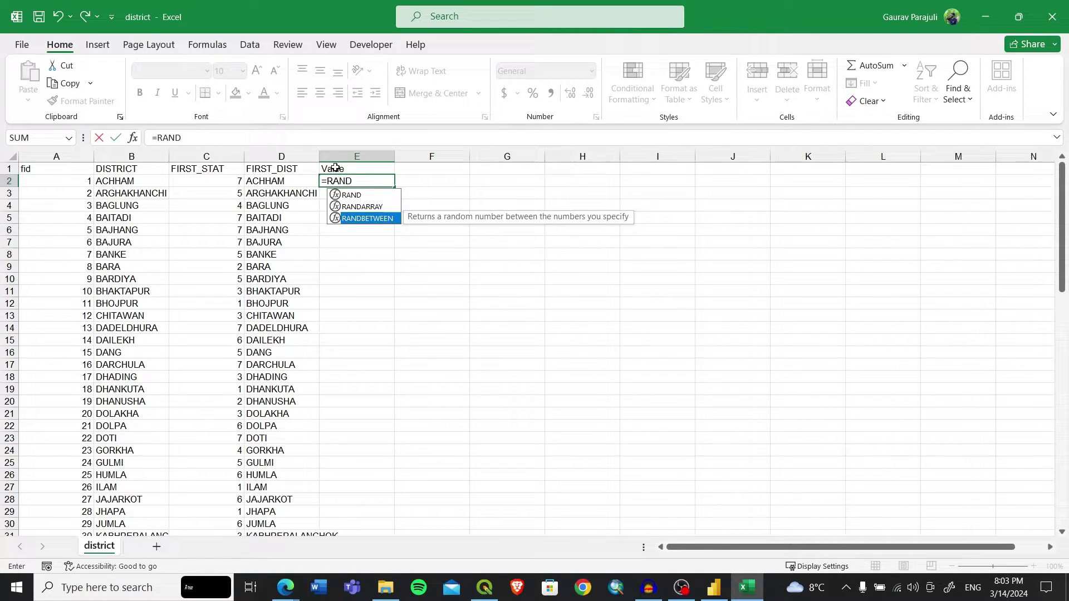
pyautogui.press('Tab')
pyautogui.write('100')
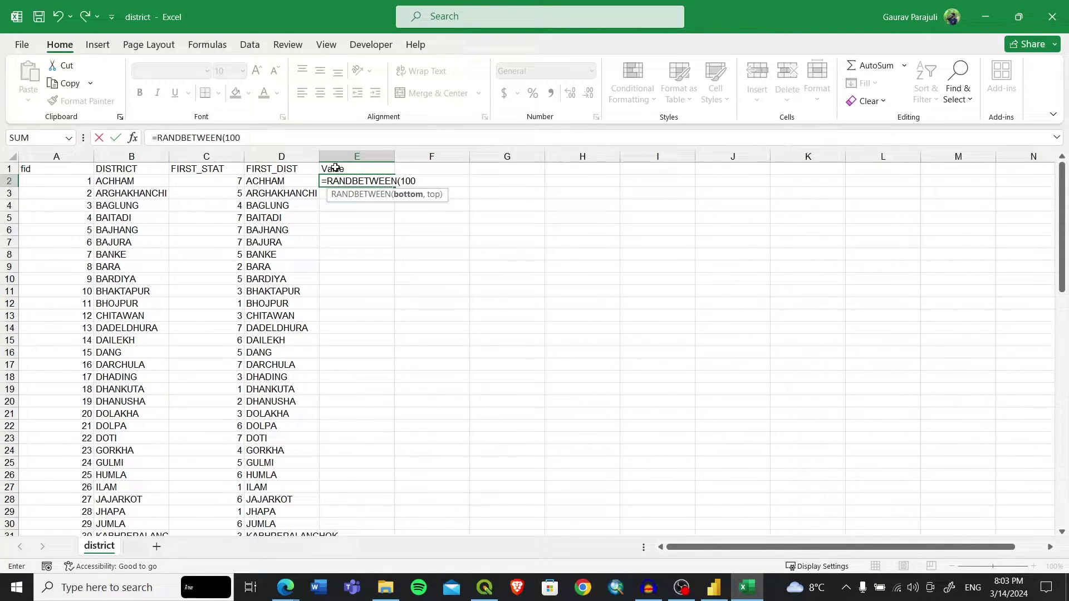
pyautogui.write(',1000)')
pyautogui.hotkey('ctrl', 'Return')
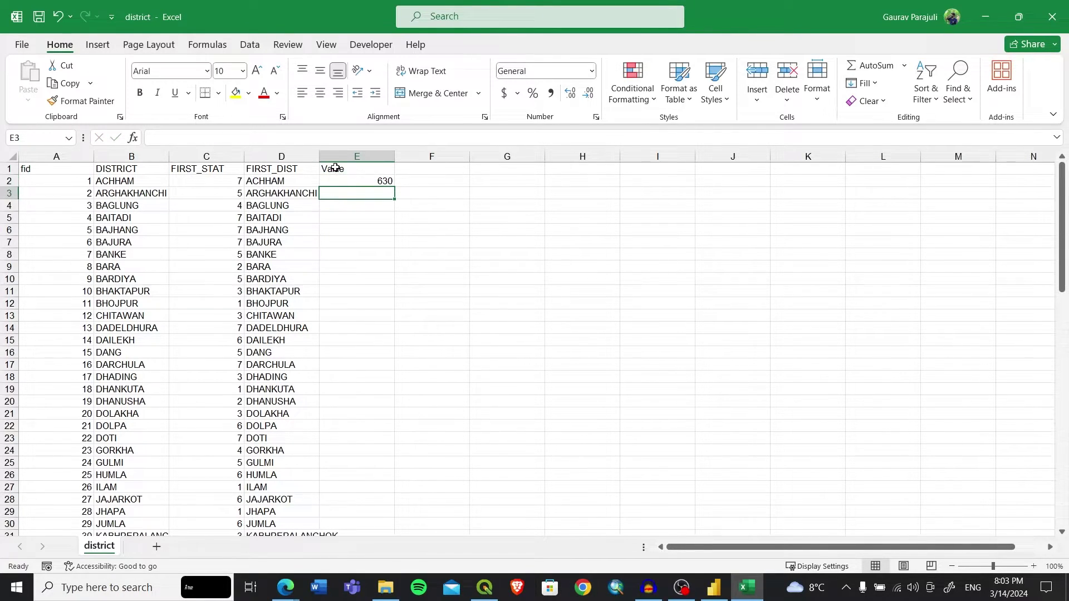
pyautogui.click(353, 178)
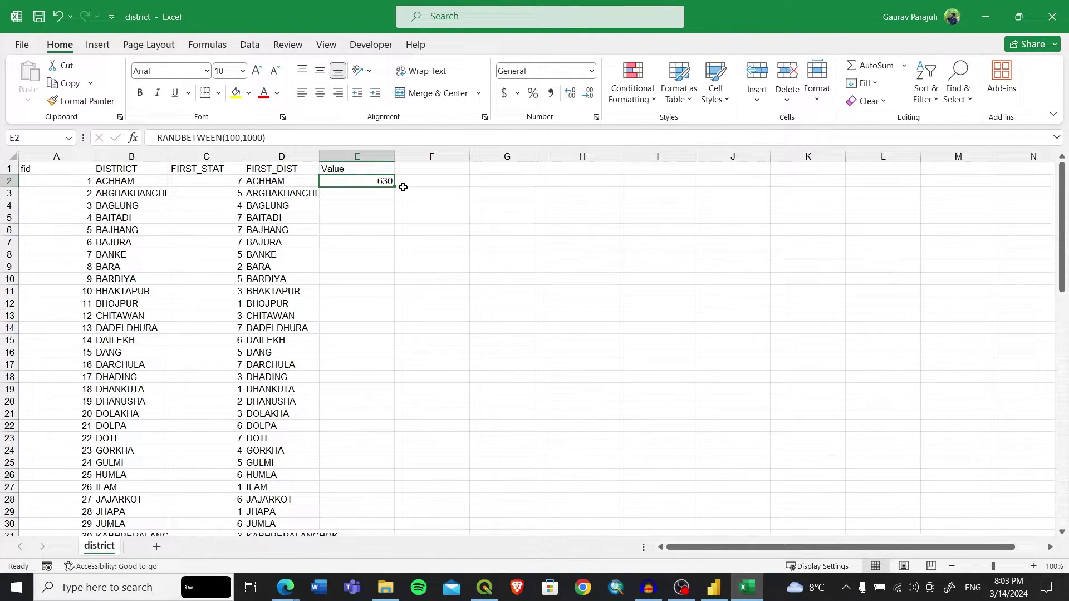
pyautogui.moveTo(394, 189); pyautogui.dragTo(378, 503)
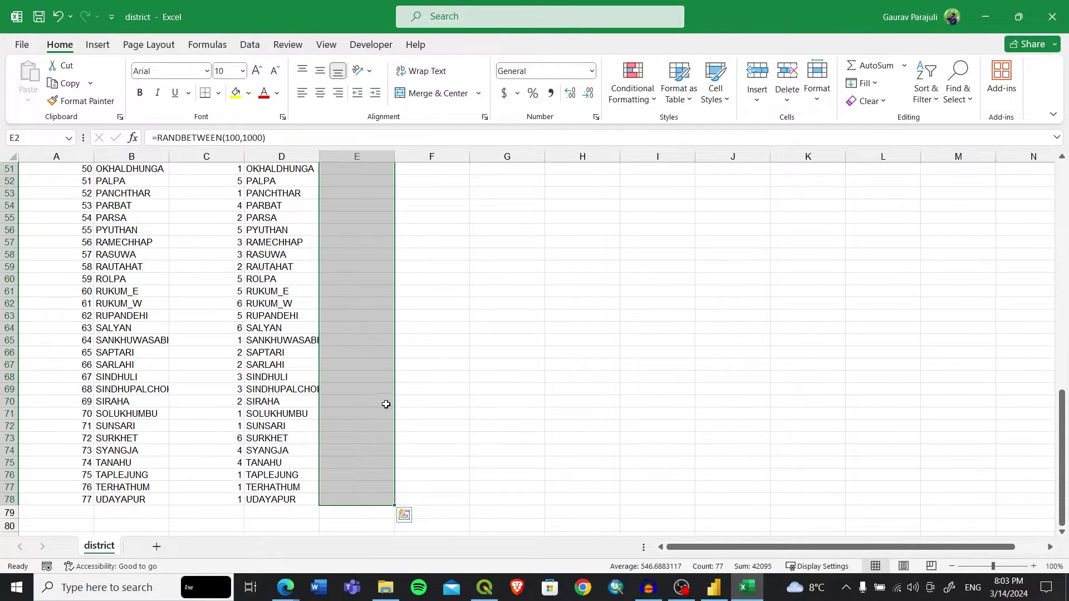
pyautogui.click(449, 399)
# Save the table as CSV (Comma delimited) in Data_for_powerBI and close Excel
pyautogui.scroll(17, 449, 400)
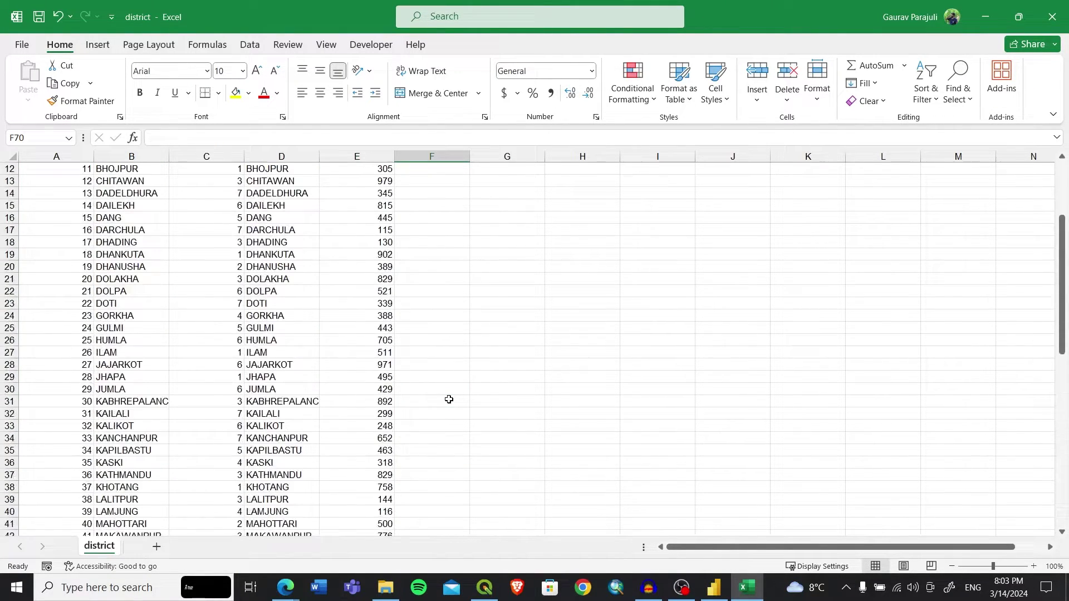
pyautogui.click(22, 45)
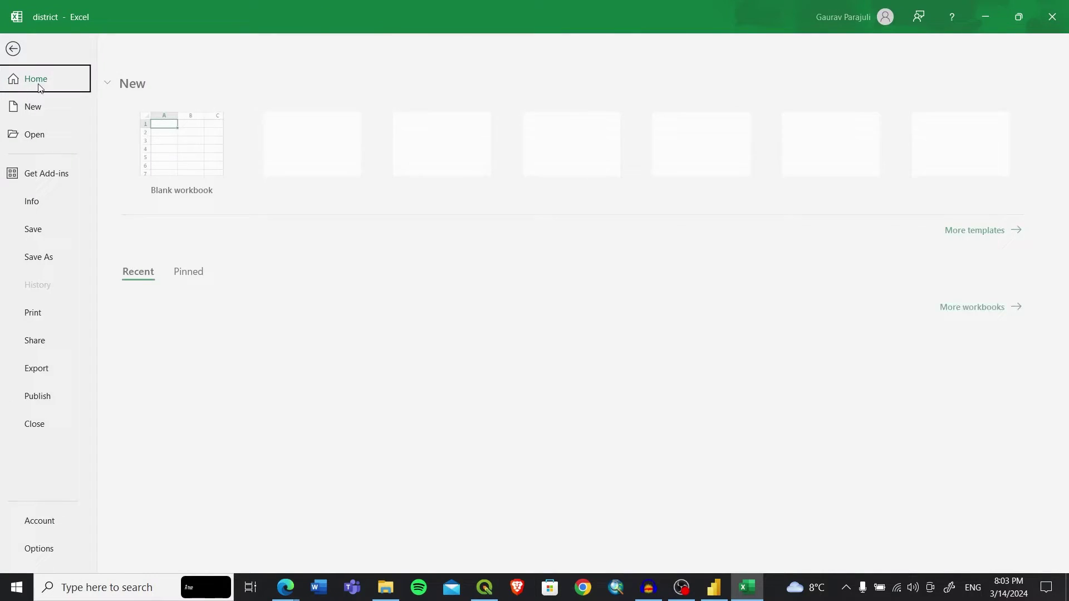
pyautogui.click(63, 255)
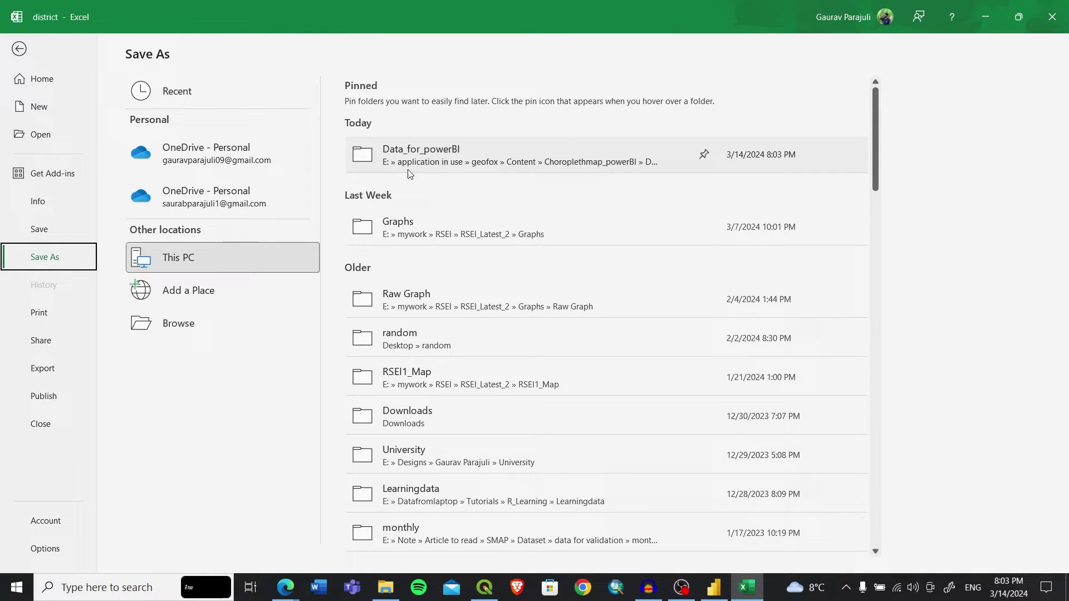
pyautogui.click(423, 158)
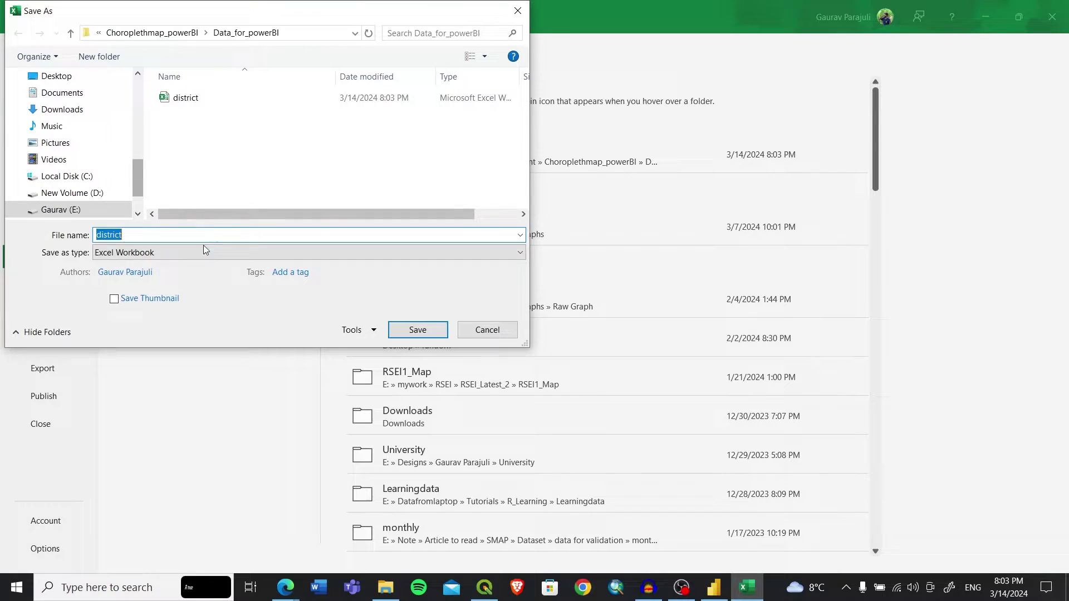
pyautogui.click(179, 258)
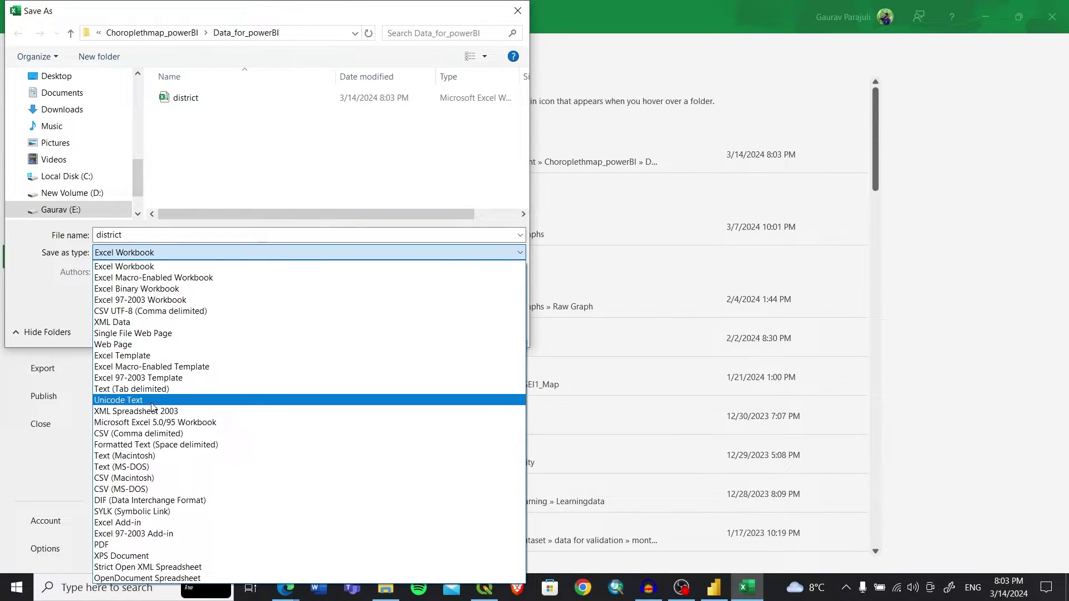
pyautogui.click(152, 434)
pyautogui.click(416, 313)
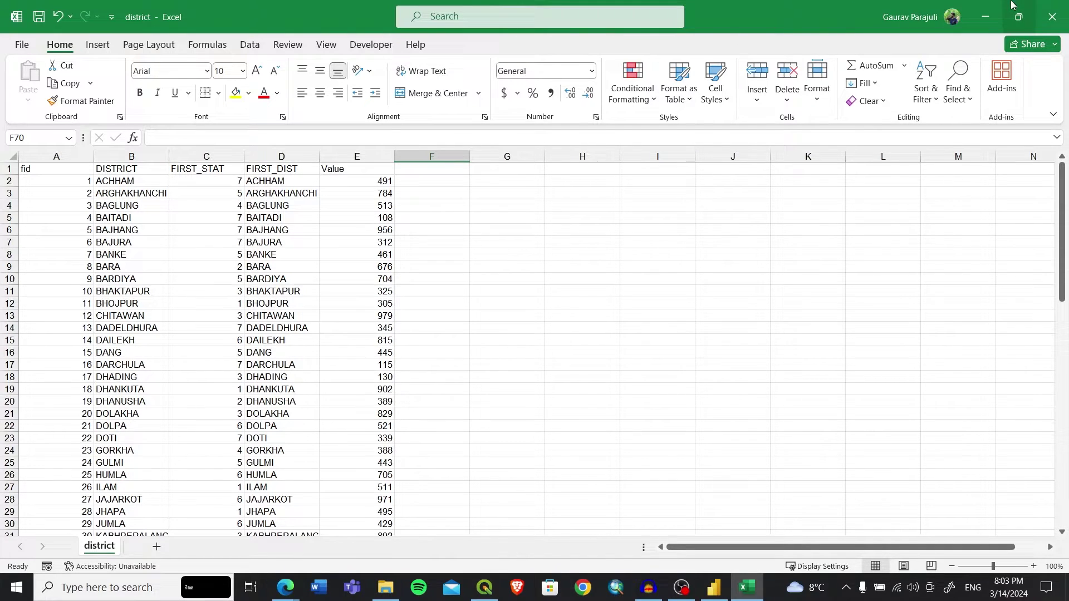
pyautogui.click(1050, 17)
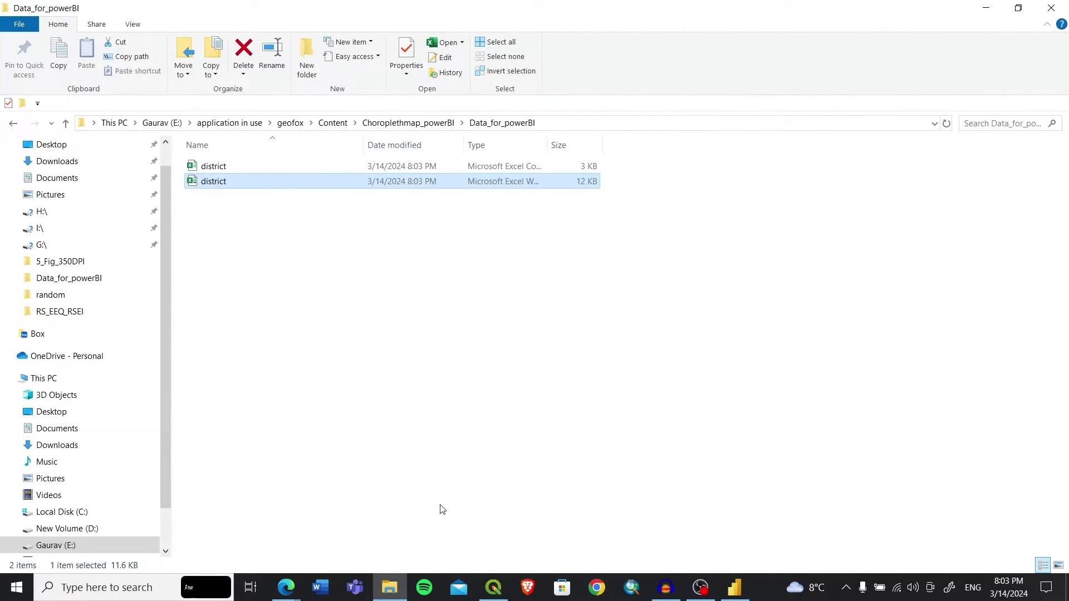
# Bring mapshaper forward, dismiss the Downloads list, and reload mapshaper.org to clear the map
pyautogui.moveTo(286, 588)
pyautogui.click(353, 533)
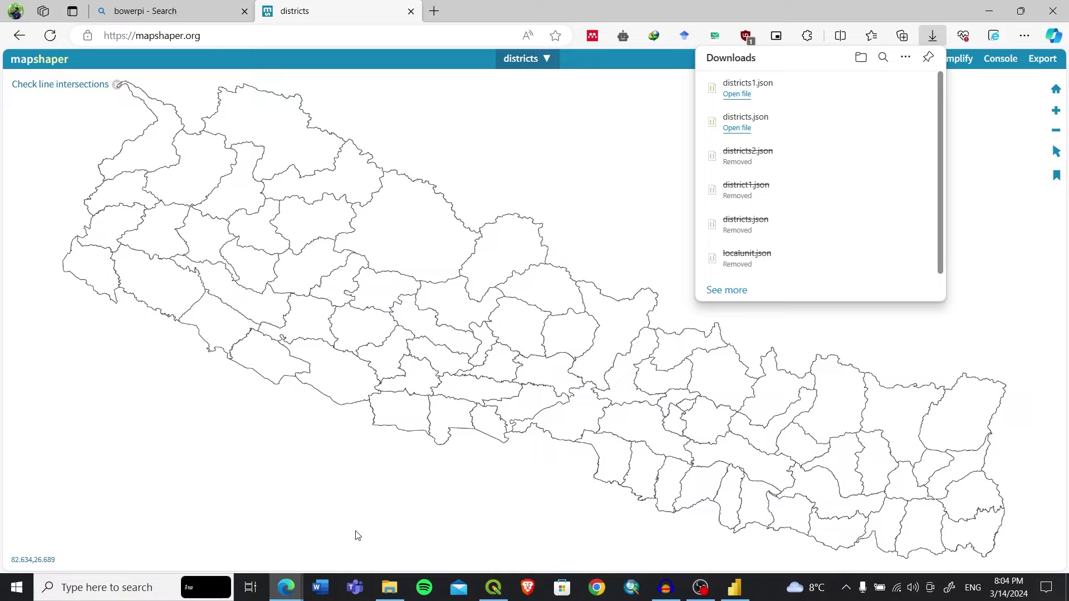
pyautogui.click(563, 105)
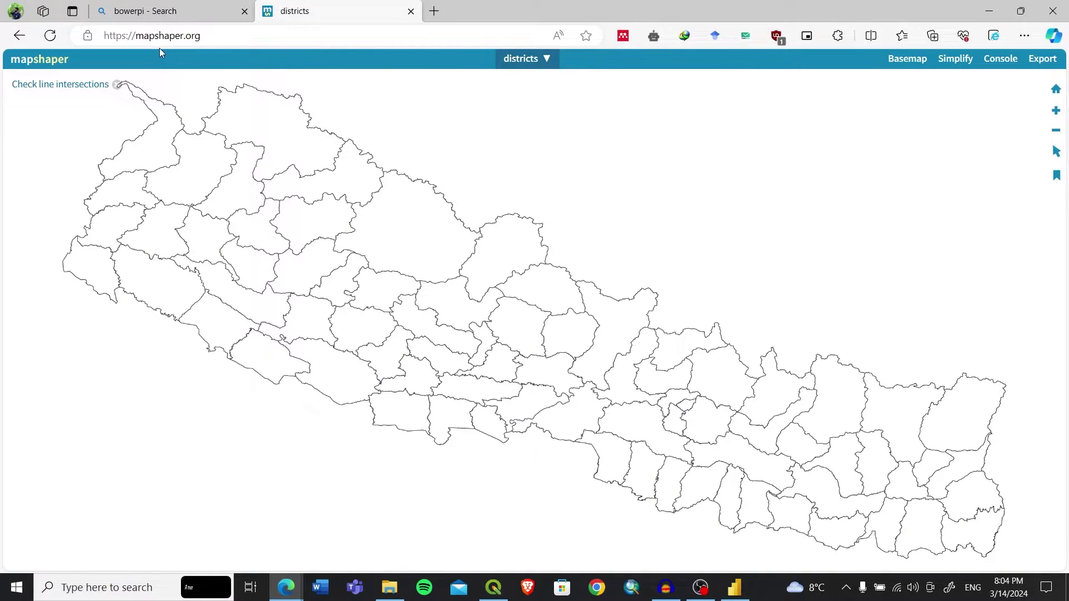
pyautogui.click(145, 38)
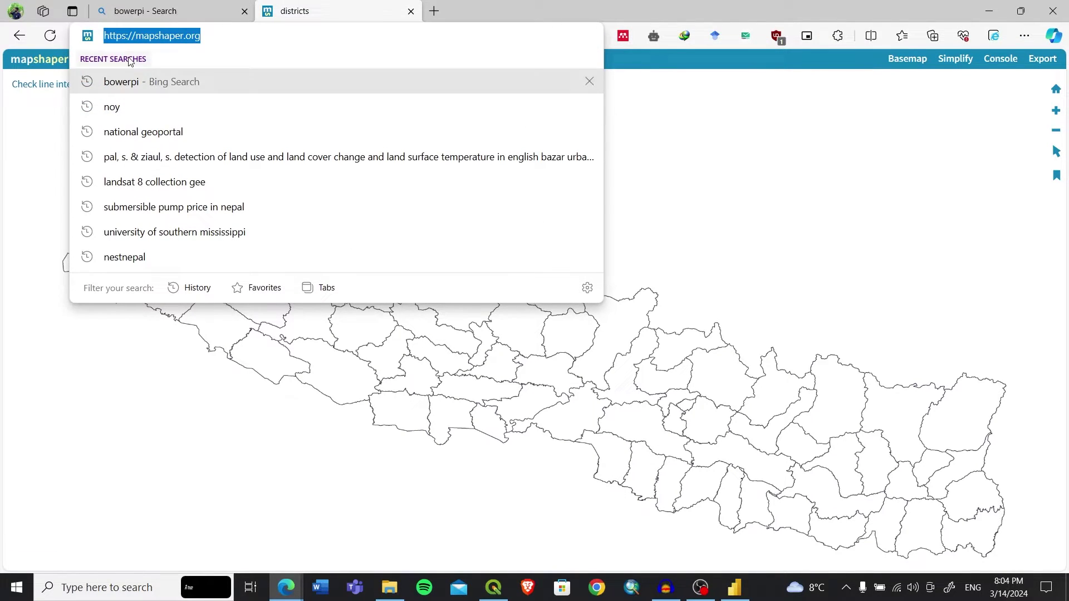
pyautogui.click(50, 36)
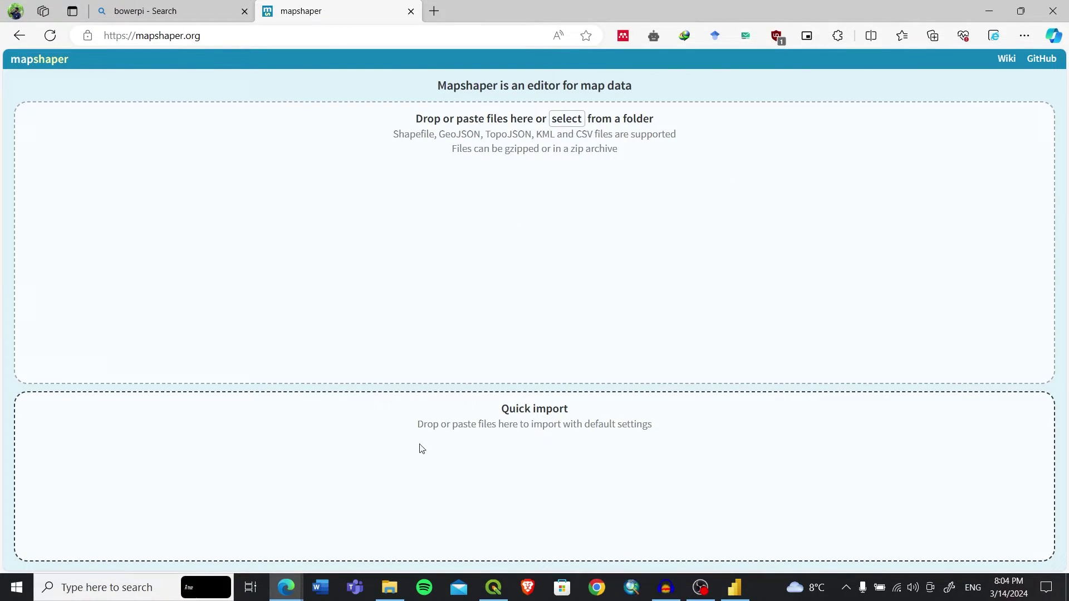
# Select the five districts shapefile files in Choroplethmap_powerBI and drag them into the browser
pyautogui.click(406, 579)
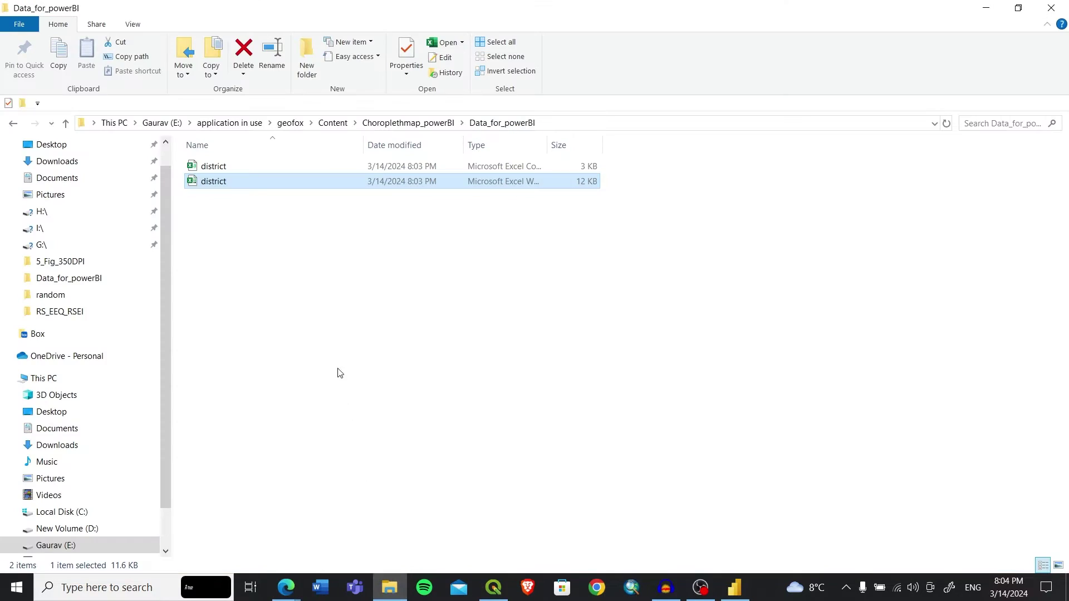
pyautogui.click(408, 123)
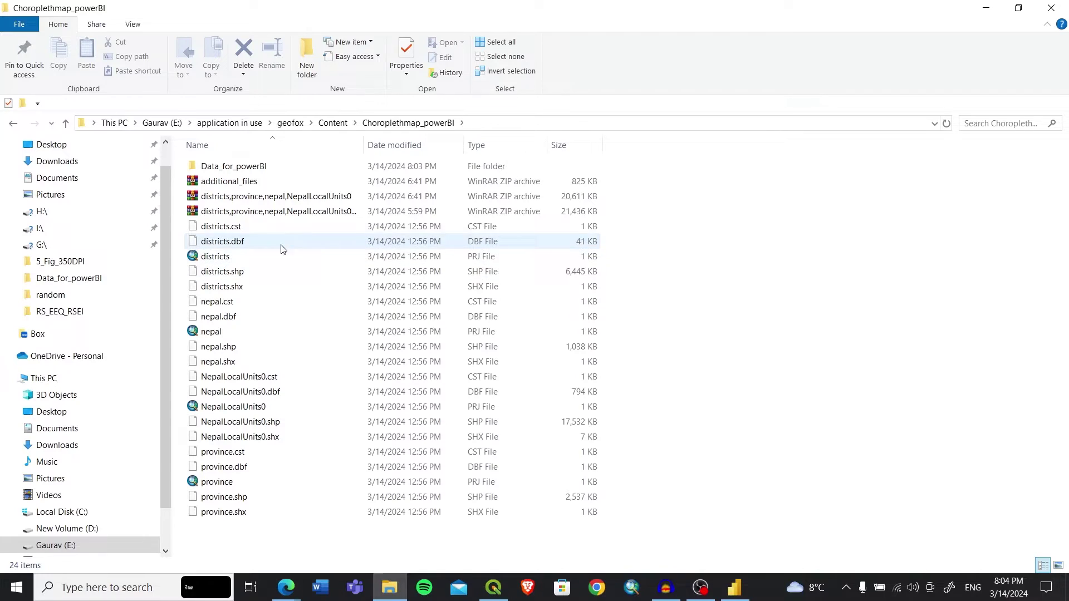
pyautogui.click(266, 227)
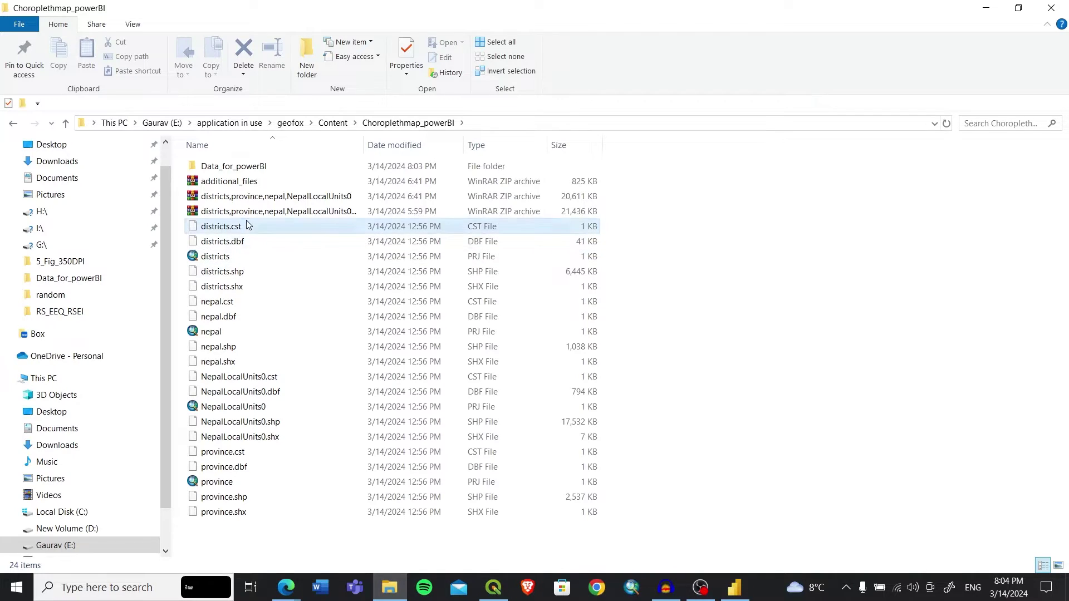
pyautogui.keyDown('shift'); pyautogui.click(235, 288); pyautogui.keyUp('shift')
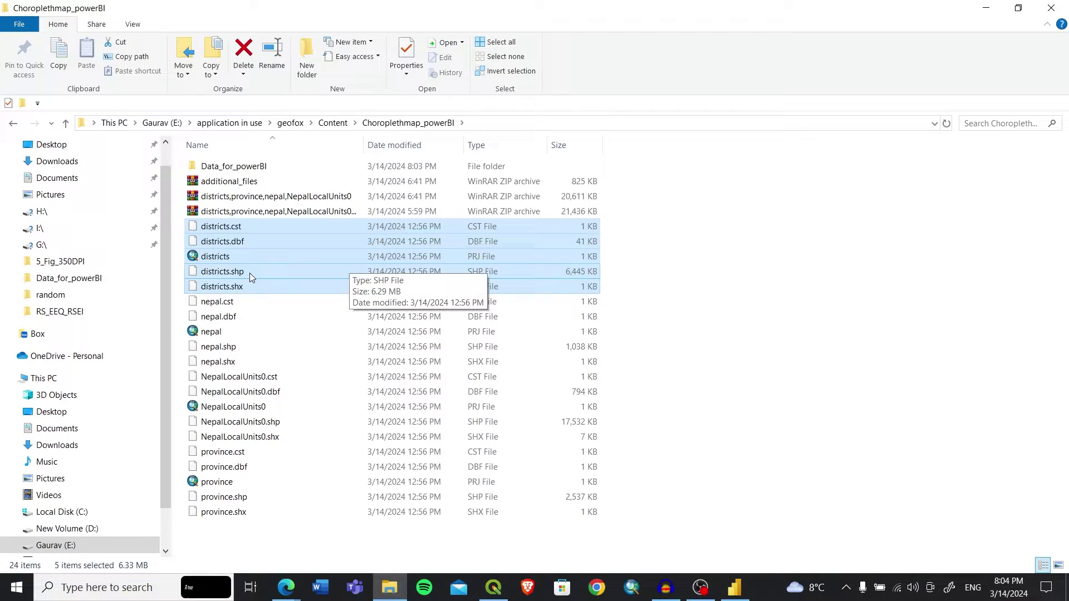
pyautogui.moveTo(247, 254); pyautogui.dragTo(563, 211)
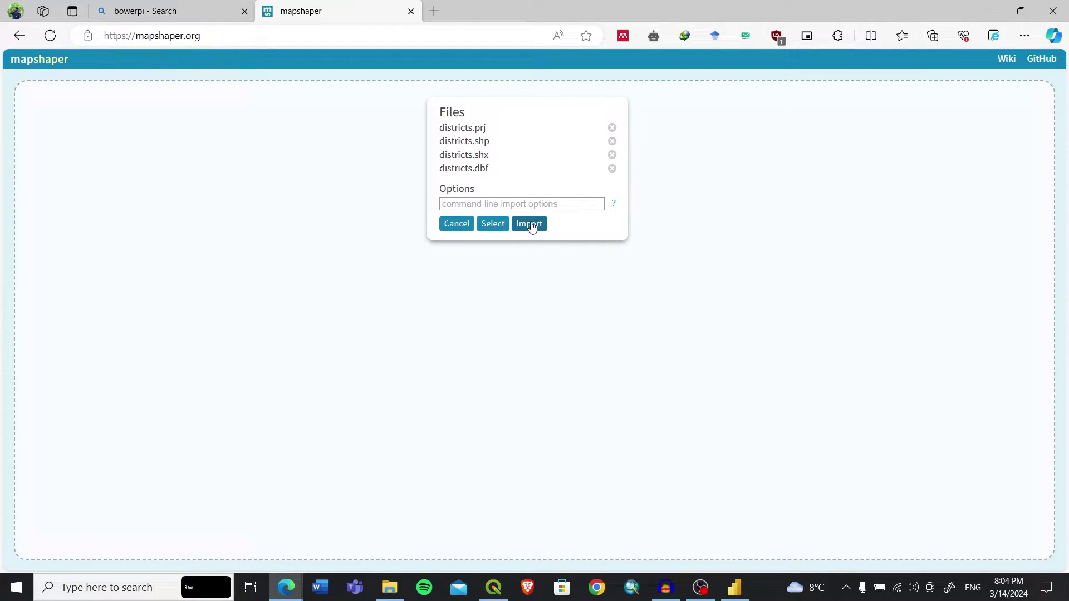
# Import the districts shapefile and save it as TopoJSON districts.json in Data_for_powerBI
pyautogui.click(532, 225)
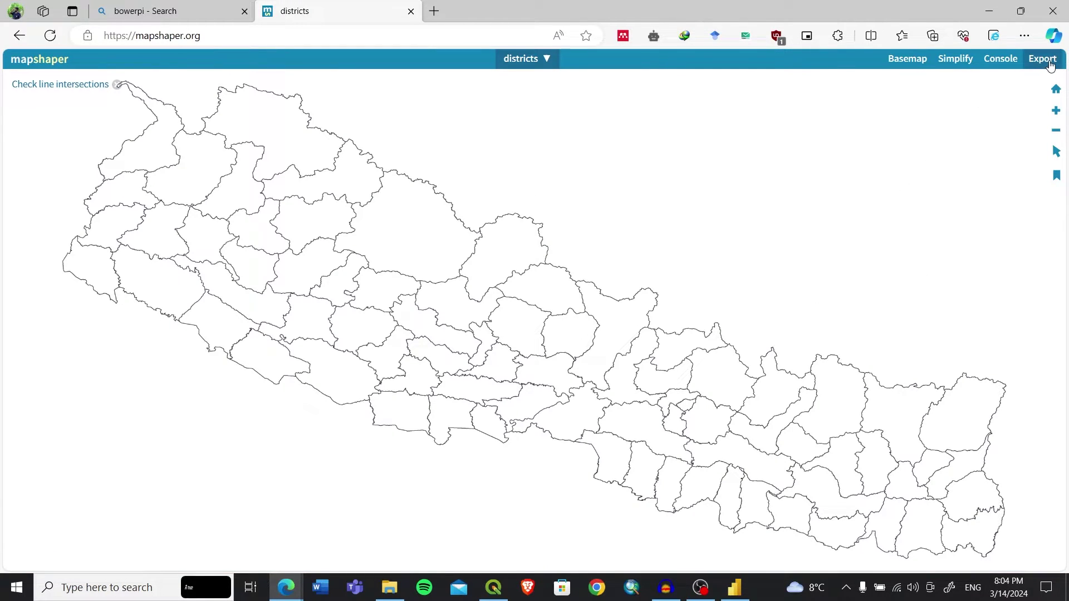
pyautogui.click(1050, 65)
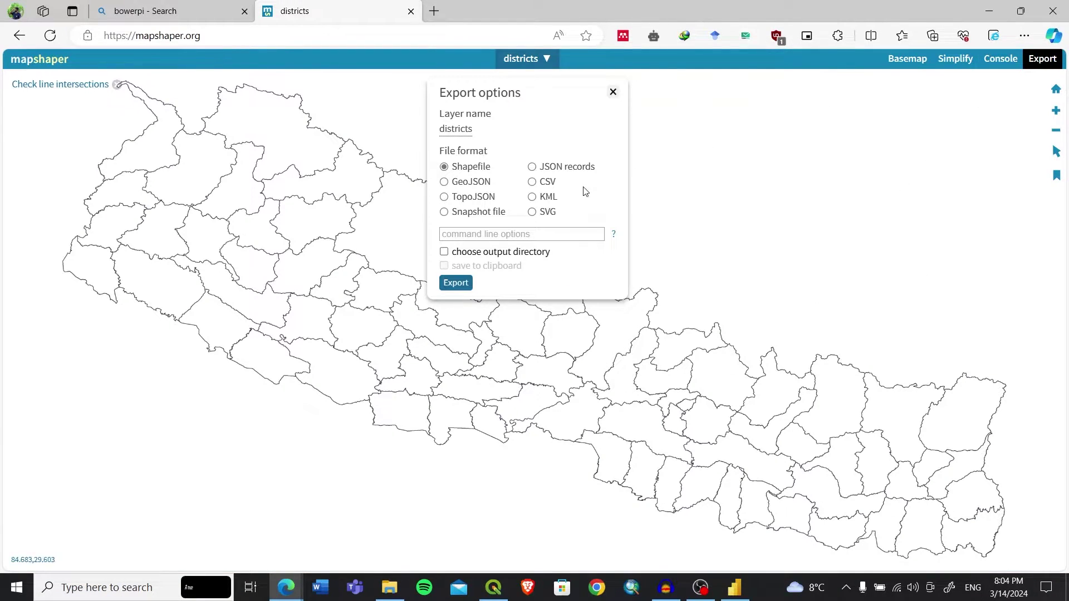
pyautogui.click(445, 197)
pyautogui.click(465, 286)
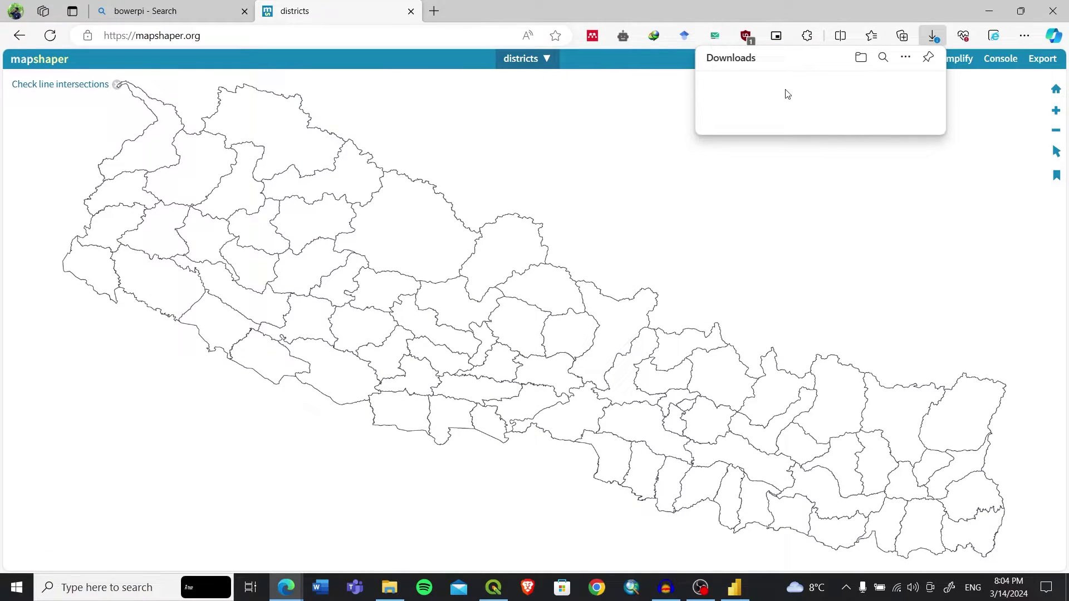
pyautogui.click(860, 107)
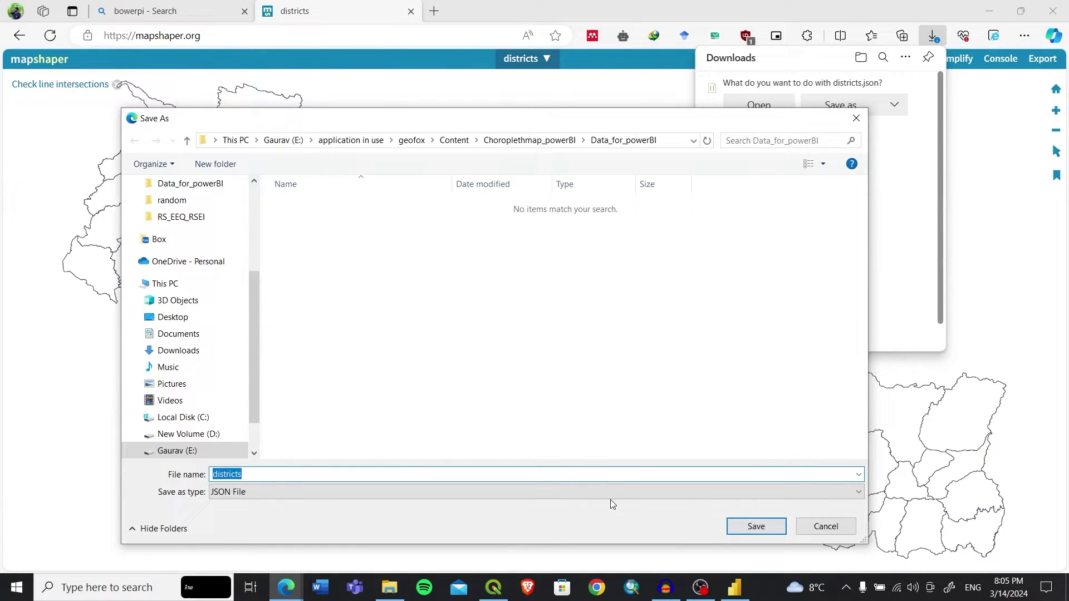
pyautogui.click(775, 533)
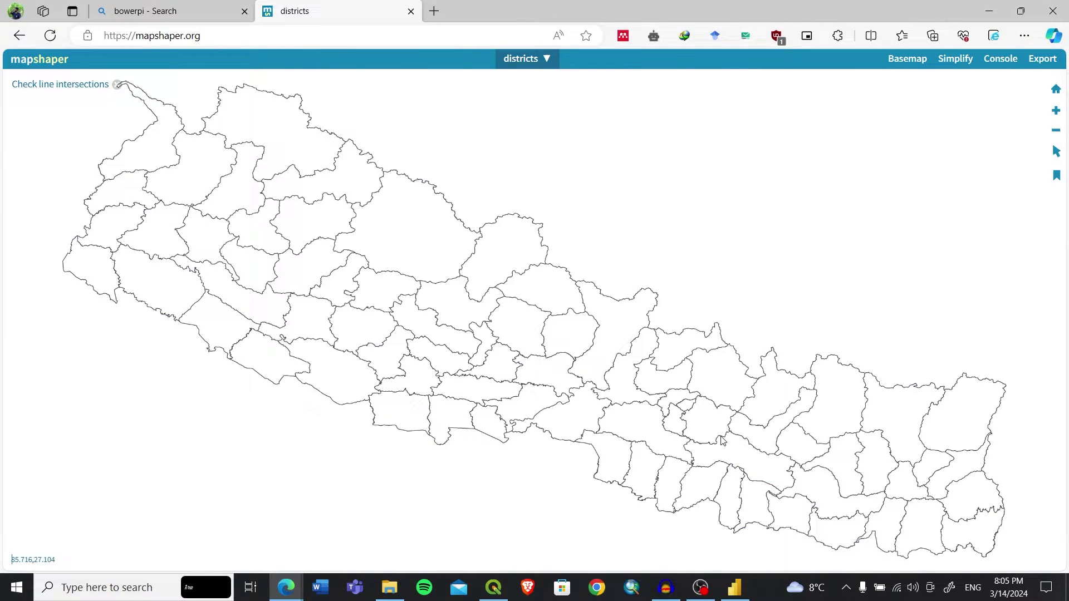
# Switch to Power BI Desktop's empty Untitled report
pyautogui.click(735, 593)
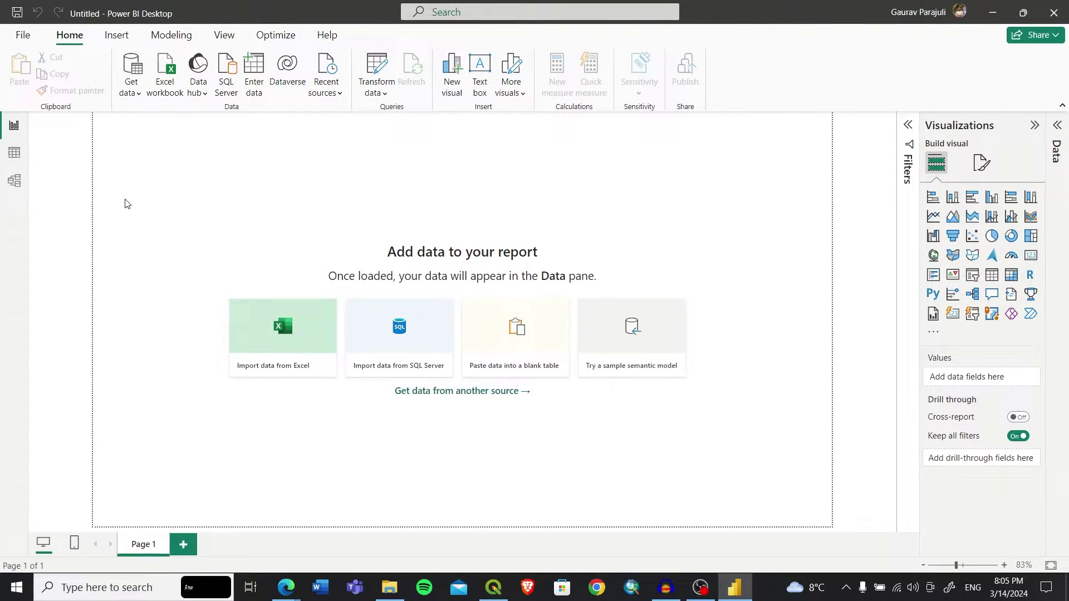
# Enable the Shape map visual under Options > Preview features and confirm with OK
pyautogui.click(25, 37)
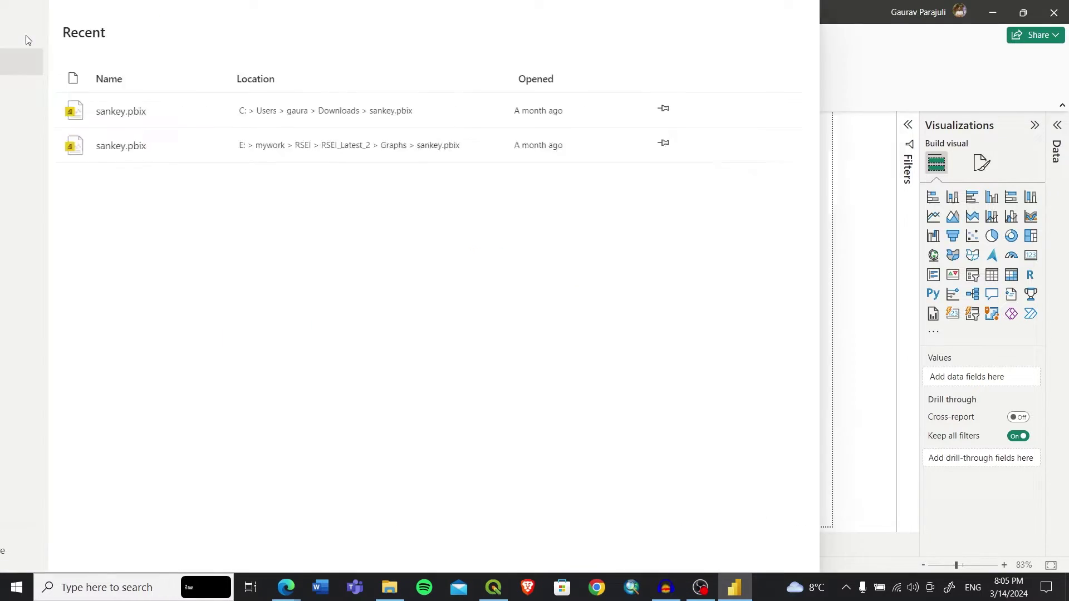
pyautogui.click(90, 280)
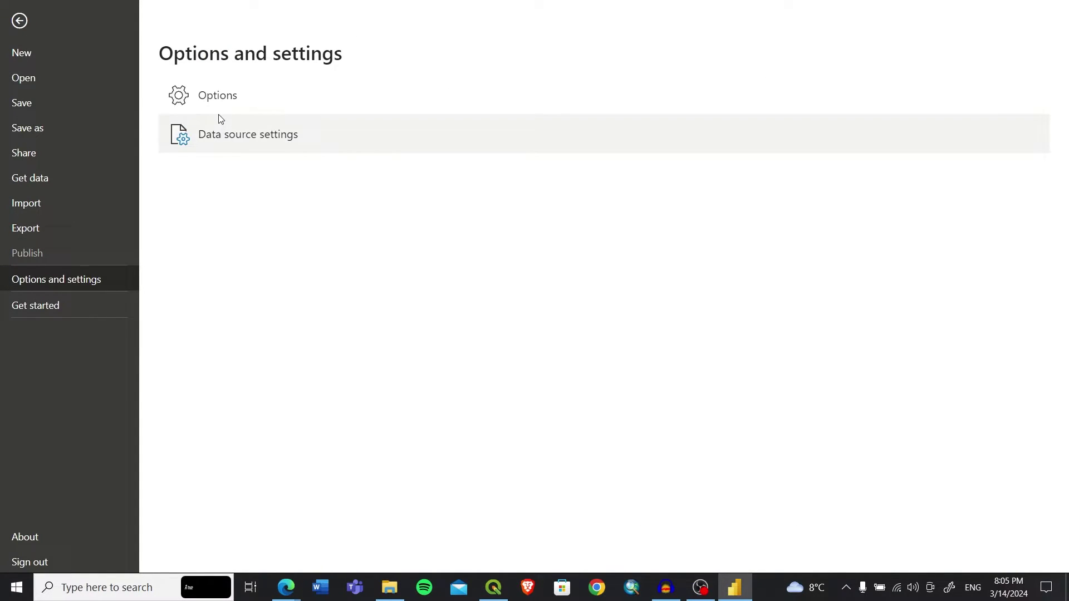
pyautogui.click(231, 98)
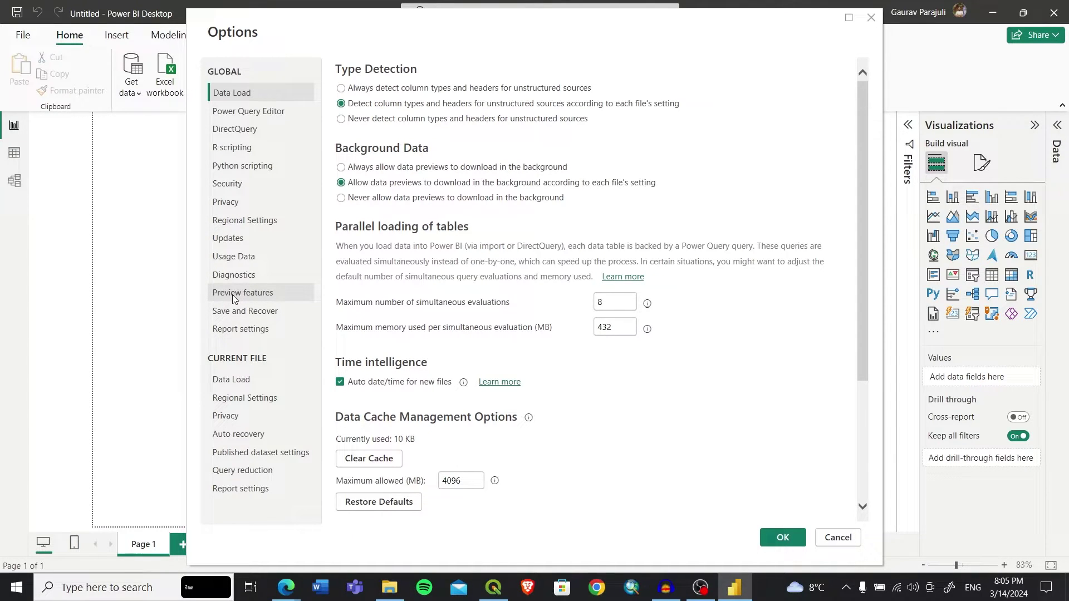
pyautogui.click(265, 296)
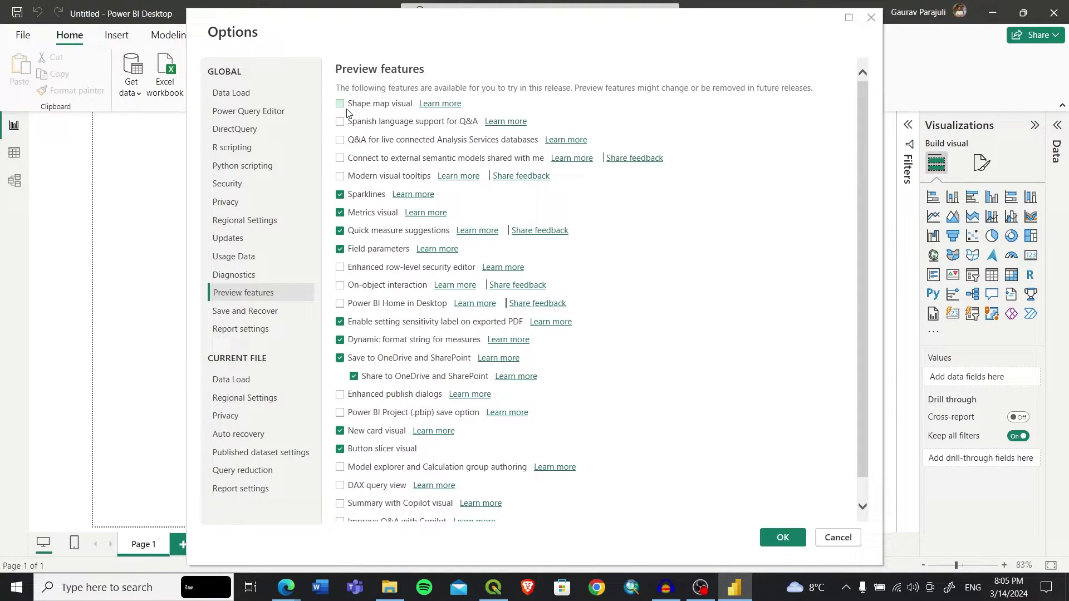
pyautogui.click(784, 539)
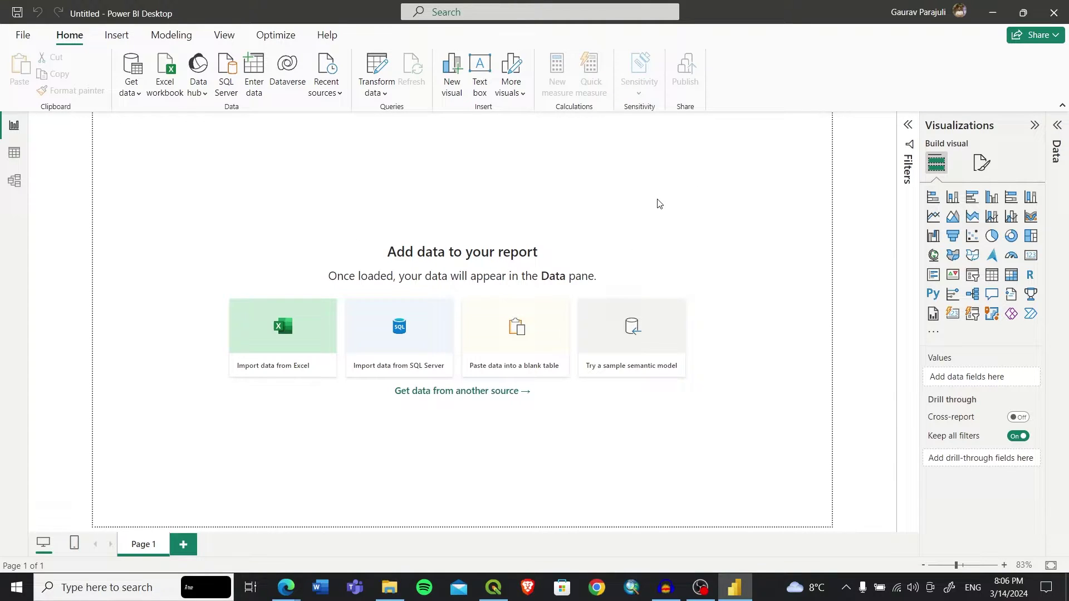
# Close Power BI Desktop and relaunch it from Windows search to activate the Shape map preview
pyautogui.click(1057, 16)
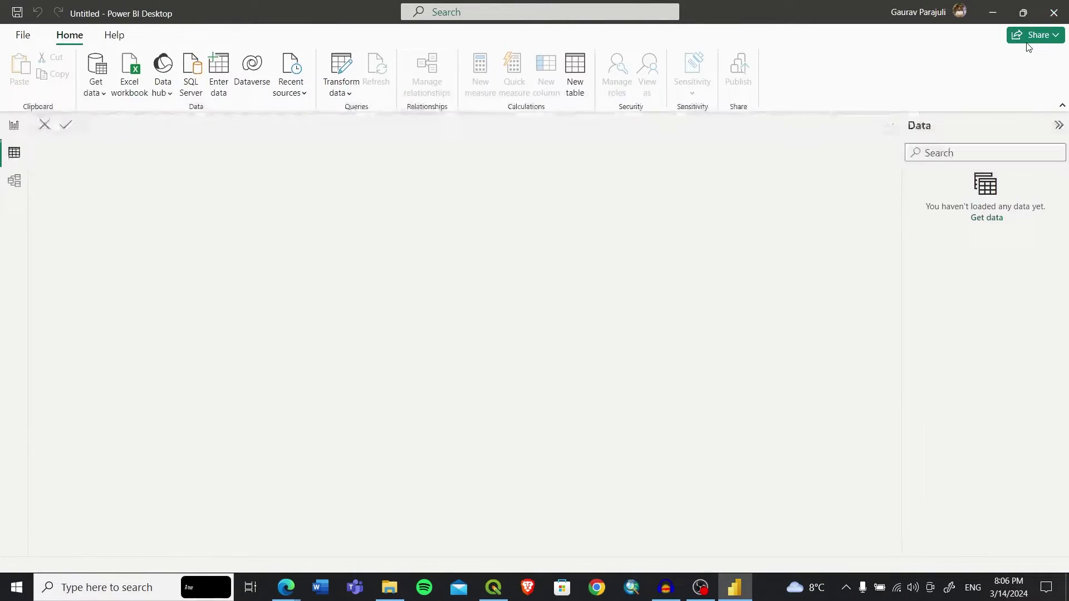
pyautogui.click(134, 588)
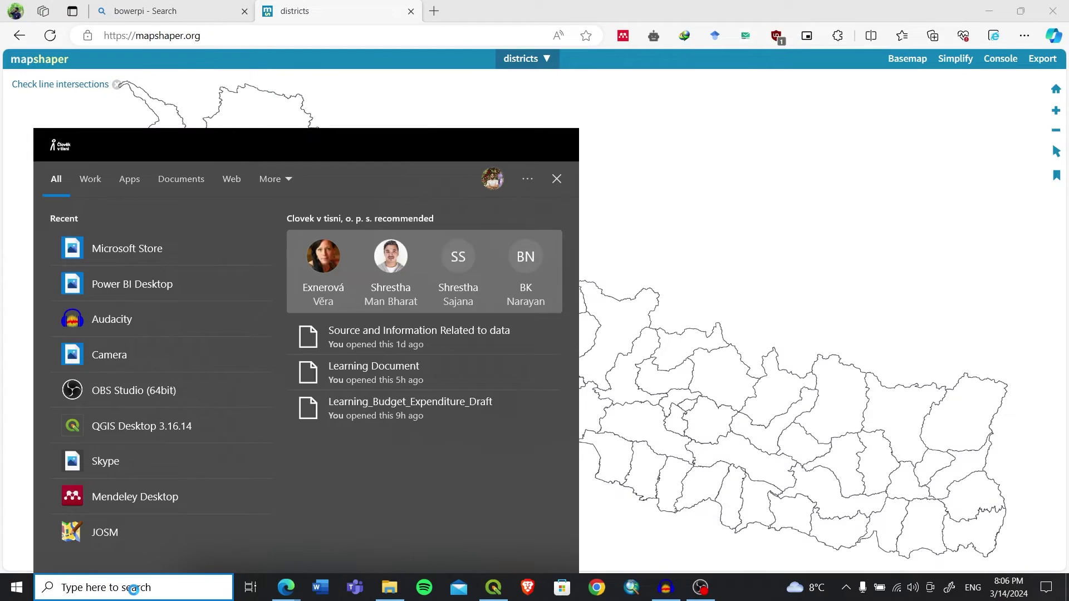
pyautogui.write('p')
pyautogui.click(132, 245)
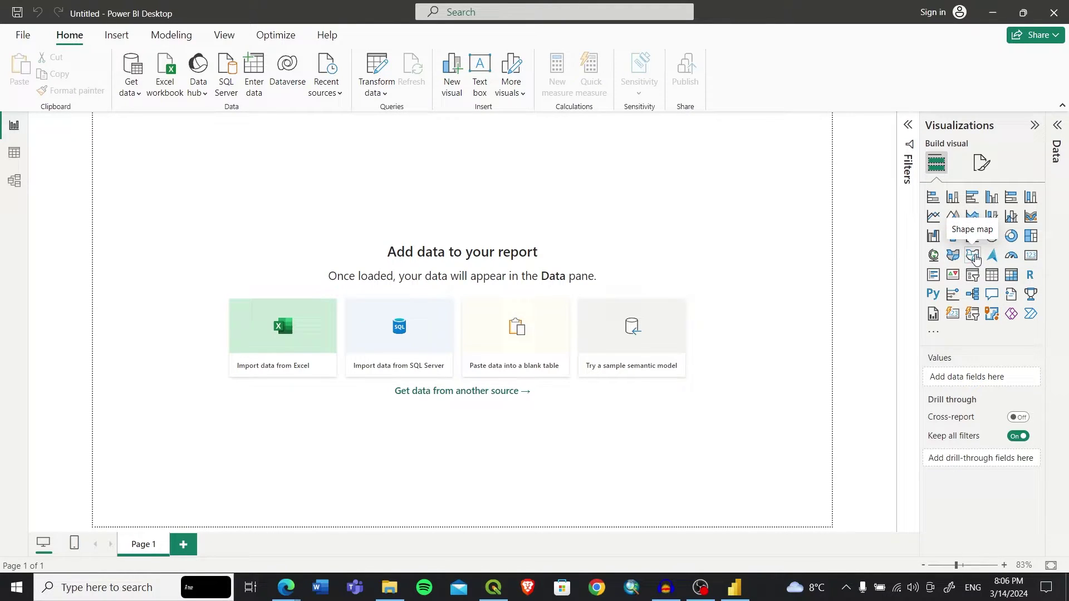
# Import district.csv through Get data > Text/CSV and load it as the district table
pyautogui.click(134, 95)
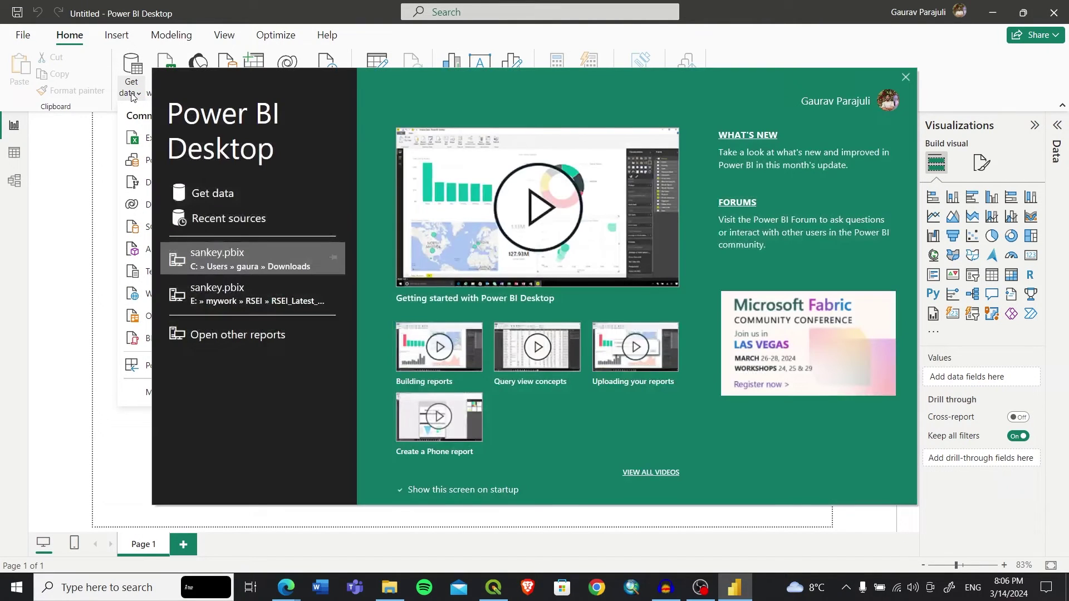
pyautogui.click(906, 77)
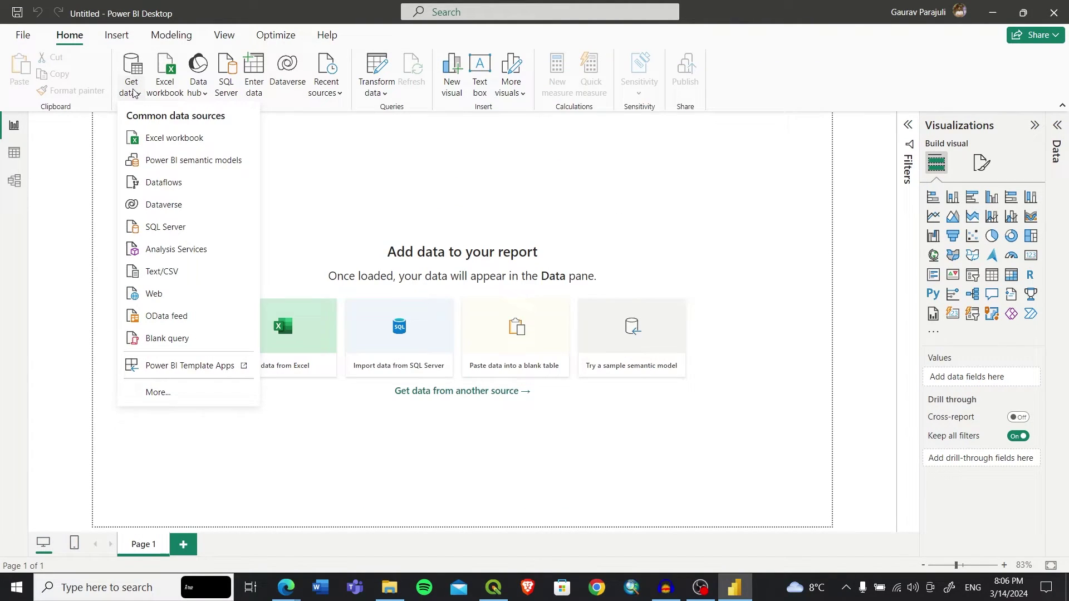
pyautogui.click(305, 147)
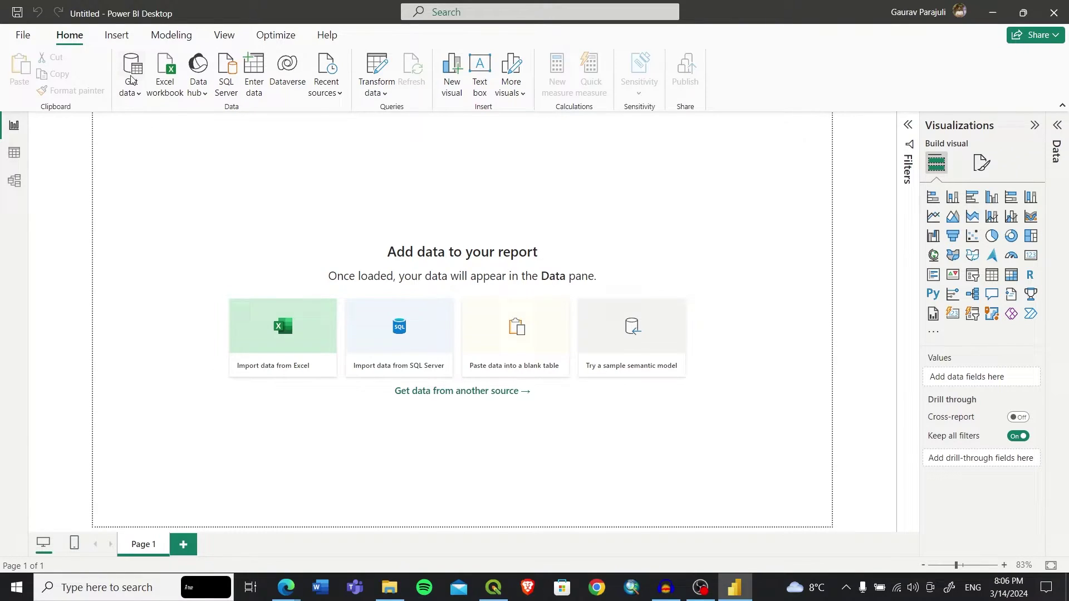
pyautogui.click(132, 94)
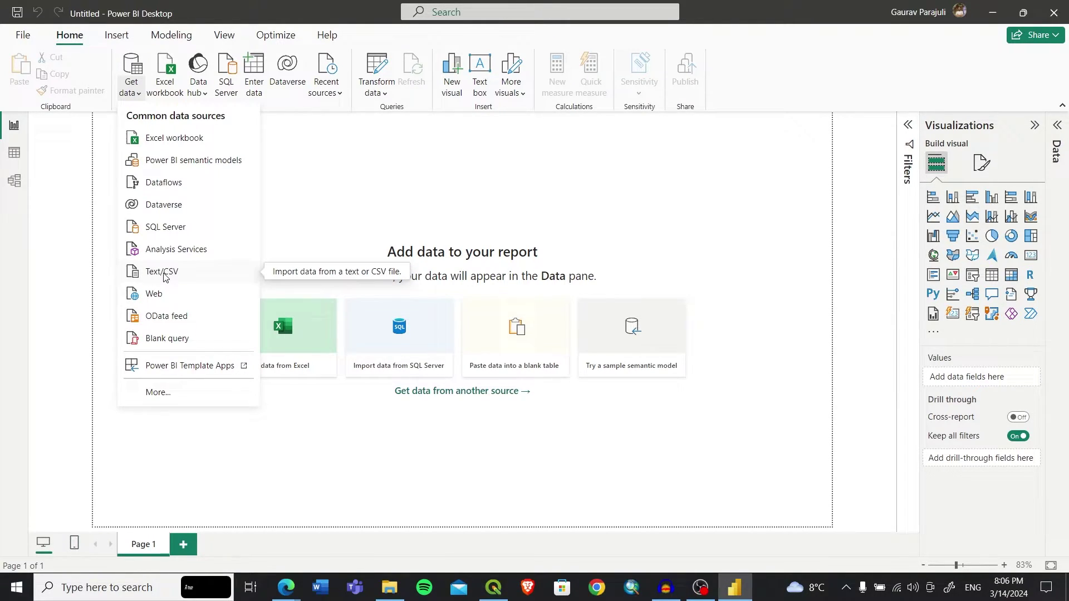
pyautogui.click(163, 273)
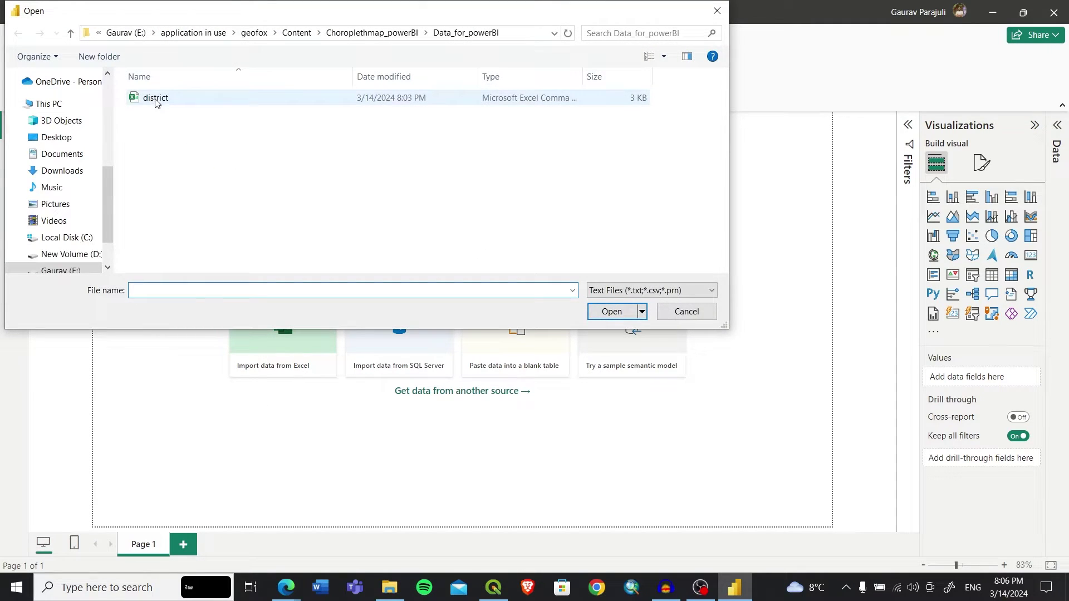
pyautogui.click(248, 99)
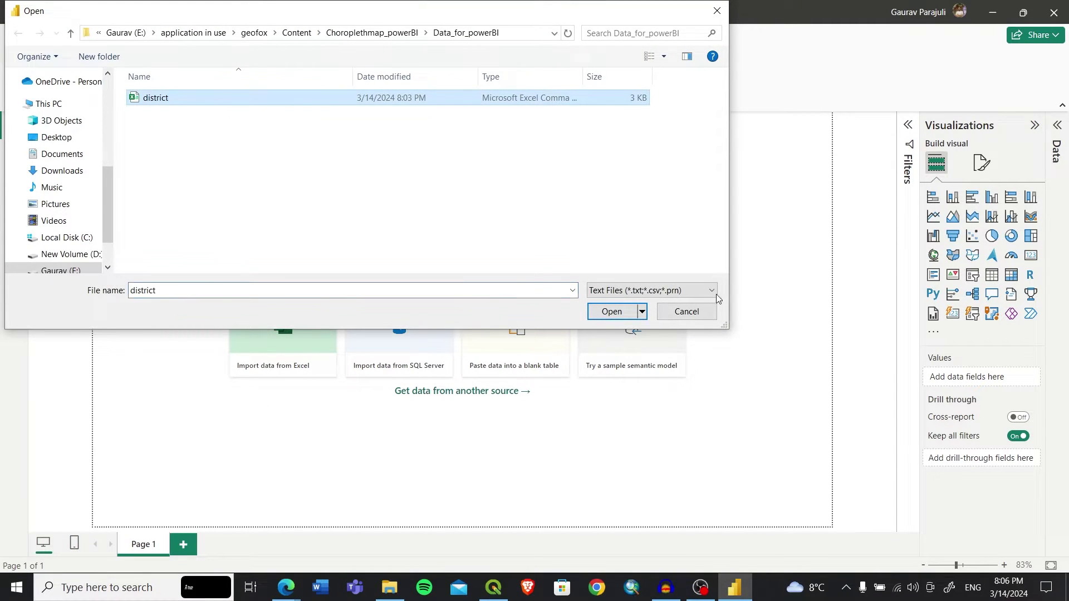
pyautogui.click(612, 312)
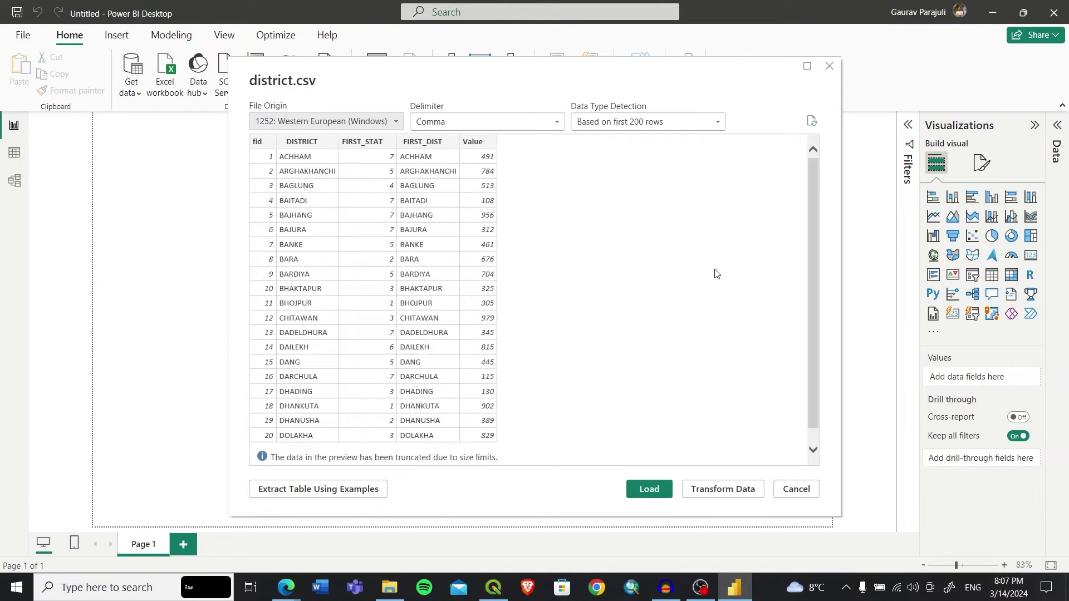
pyautogui.click(646, 490)
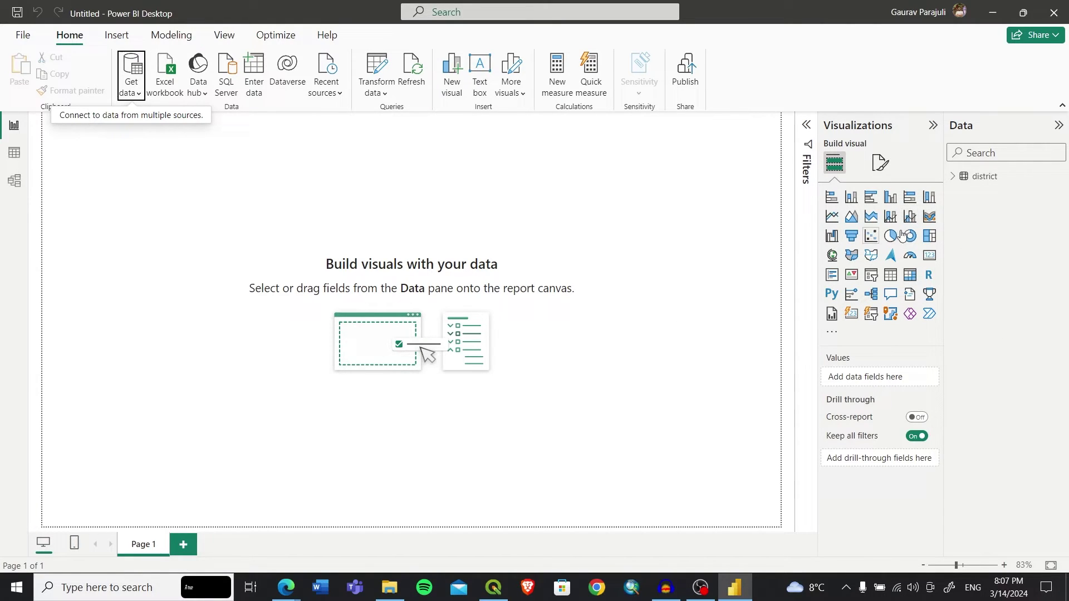
# Insert a Shape map visual, enlarge it across the canvas, and assign DISTRICT to Location
pyautogui.click(953, 176)
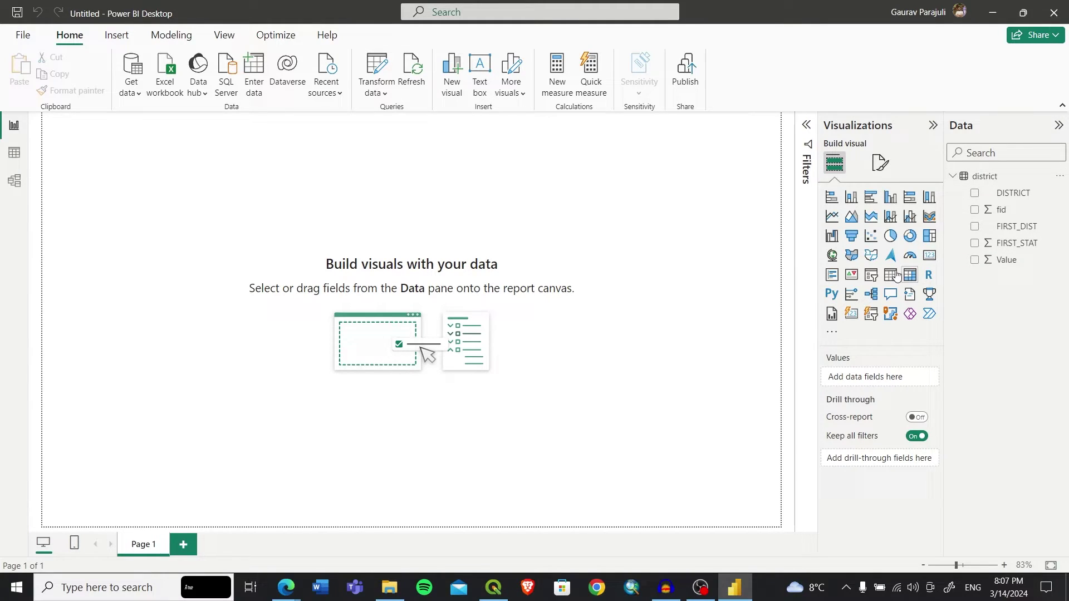
pyautogui.click(872, 256)
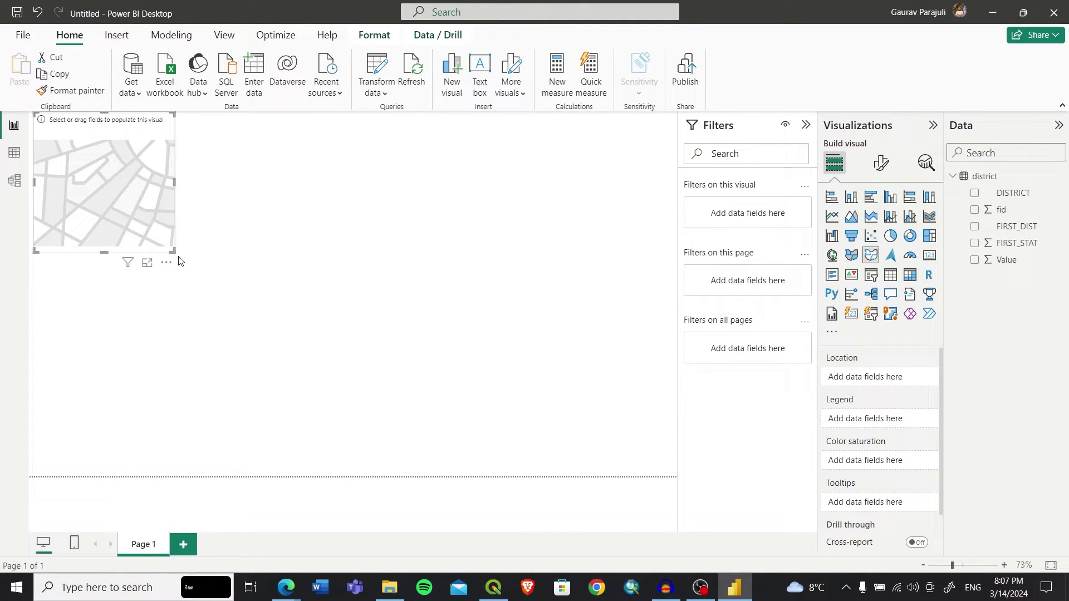
pyautogui.moveTo(179, 255); pyautogui.dragTo(624, 455)
pyautogui.moveTo(410, 226); pyautogui.dragTo(420, 236)
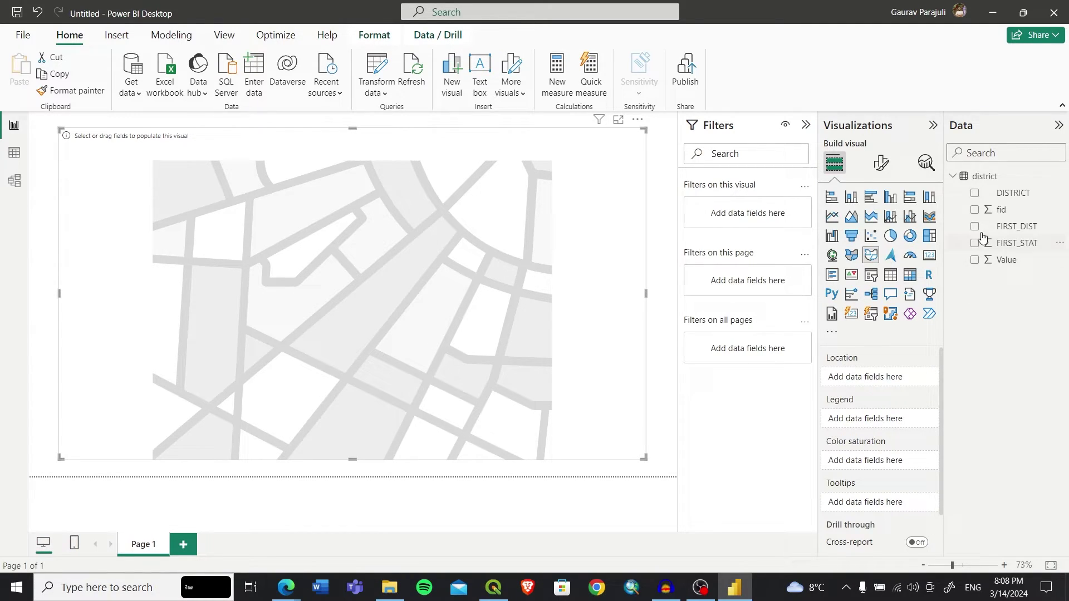
pyautogui.moveTo(1025, 192); pyautogui.dragTo(893, 384)
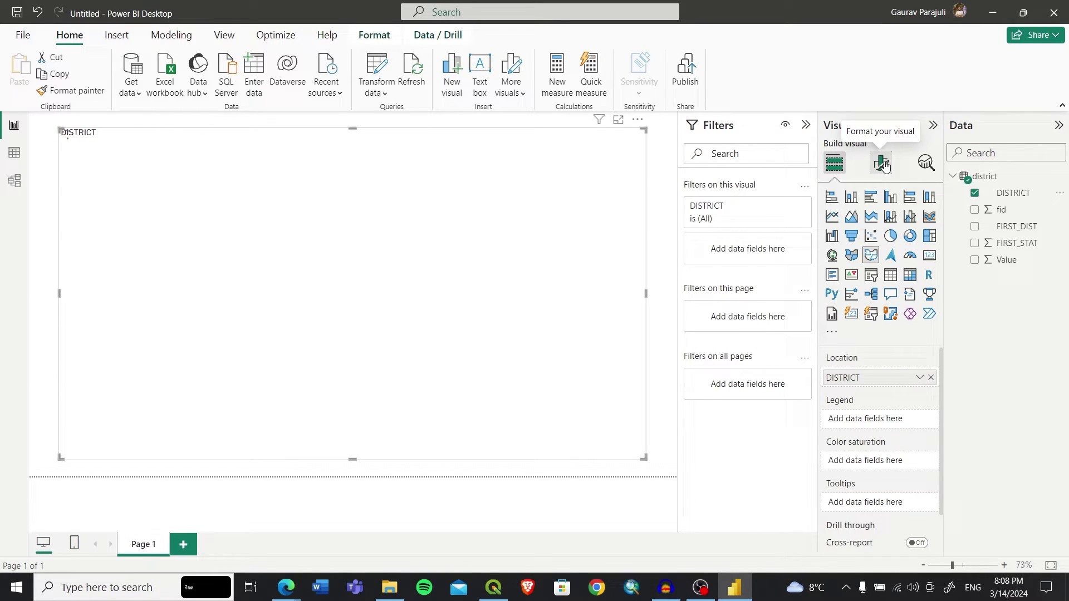
# In Map settings, switch Map type to Custom map and load districts.json as the outline
pyautogui.click(885, 165)
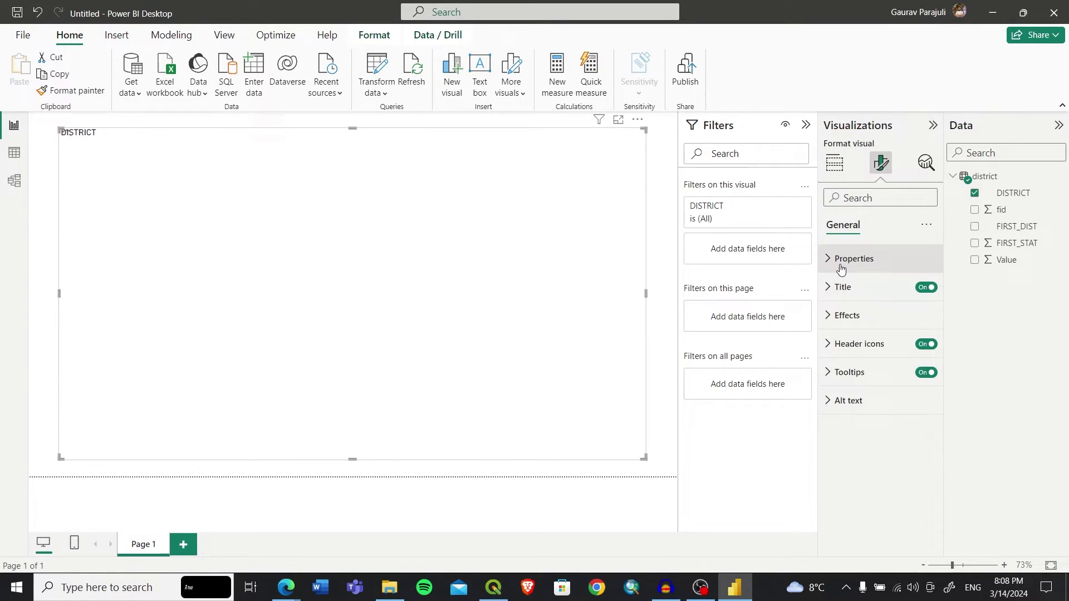
pyautogui.click(841, 260)
pyautogui.click(841, 260)
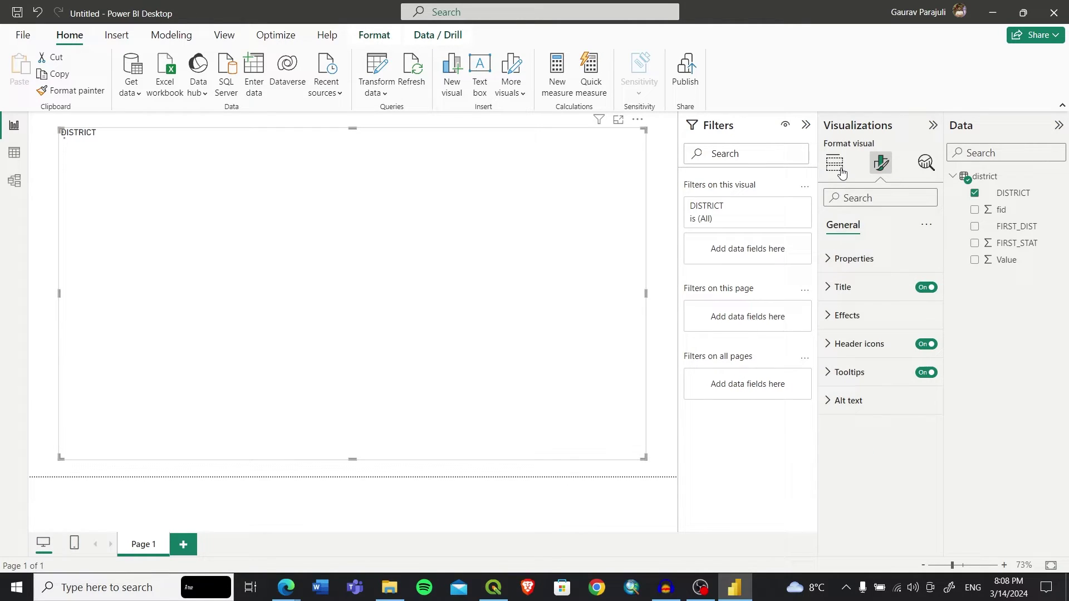
pyautogui.click(834, 163)
pyautogui.click(881, 164)
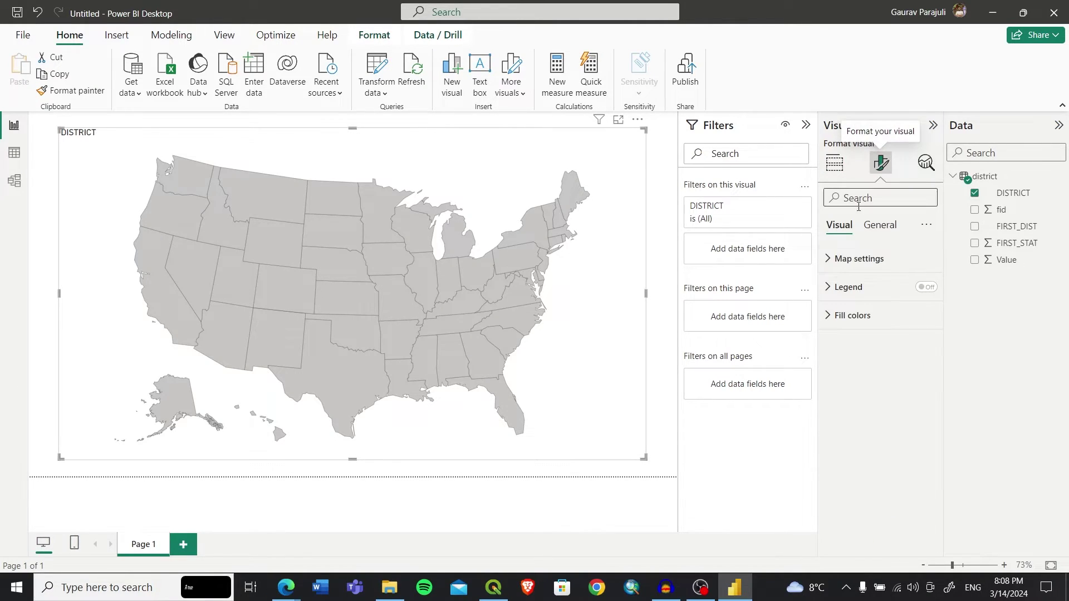
pyautogui.click(849, 262)
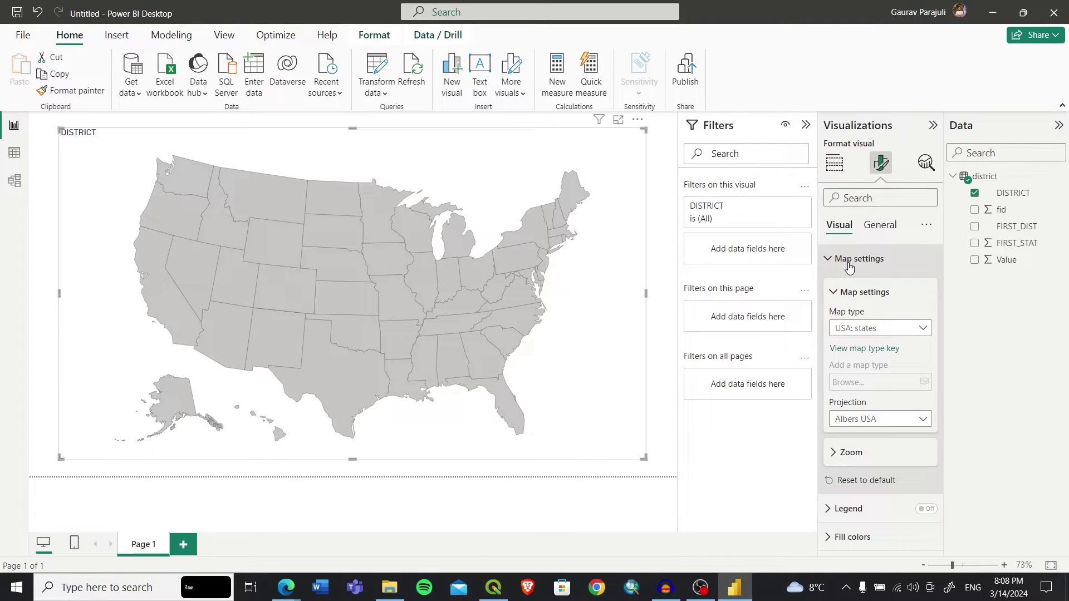
pyautogui.click(915, 330)
pyautogui.scroll(-1, 881, 284)
pyautogui.click(879, 307)
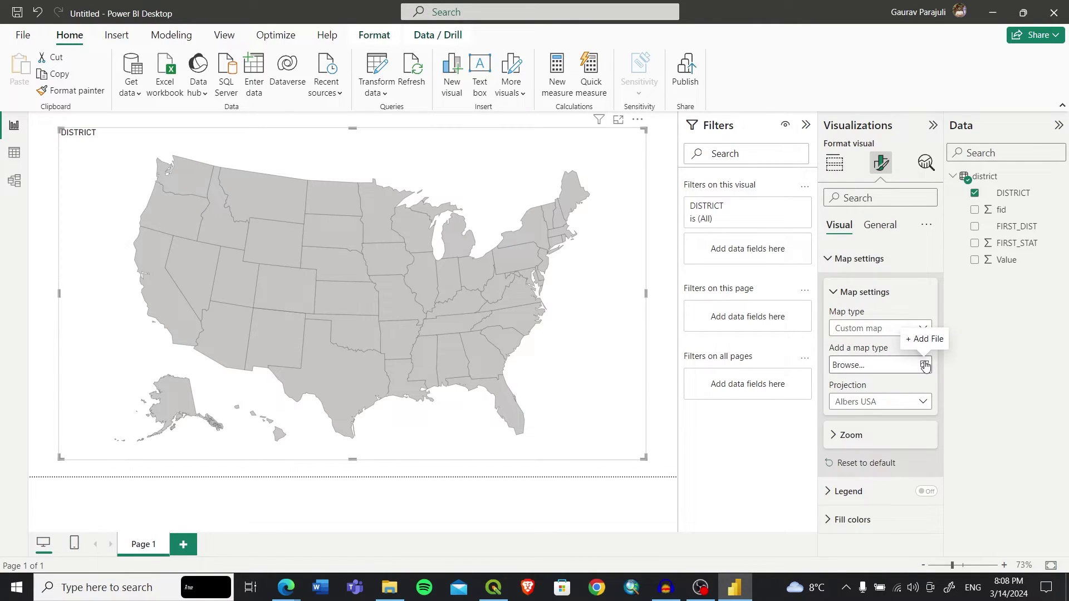
pyautogui.click(925, 364)
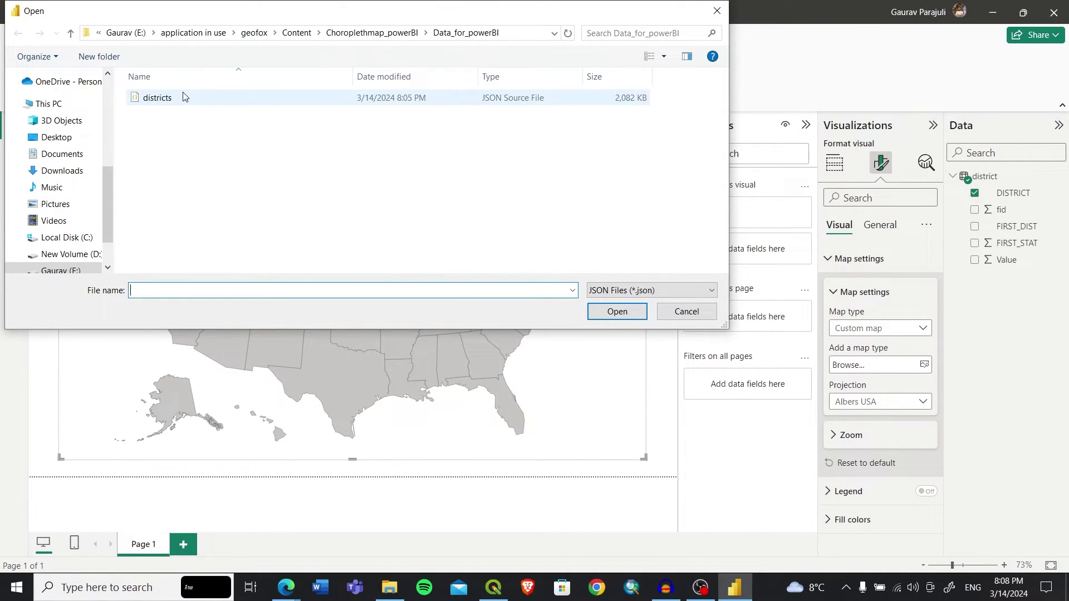
pyautogui.click(221, 98)
pyautogui.click(607, 316)
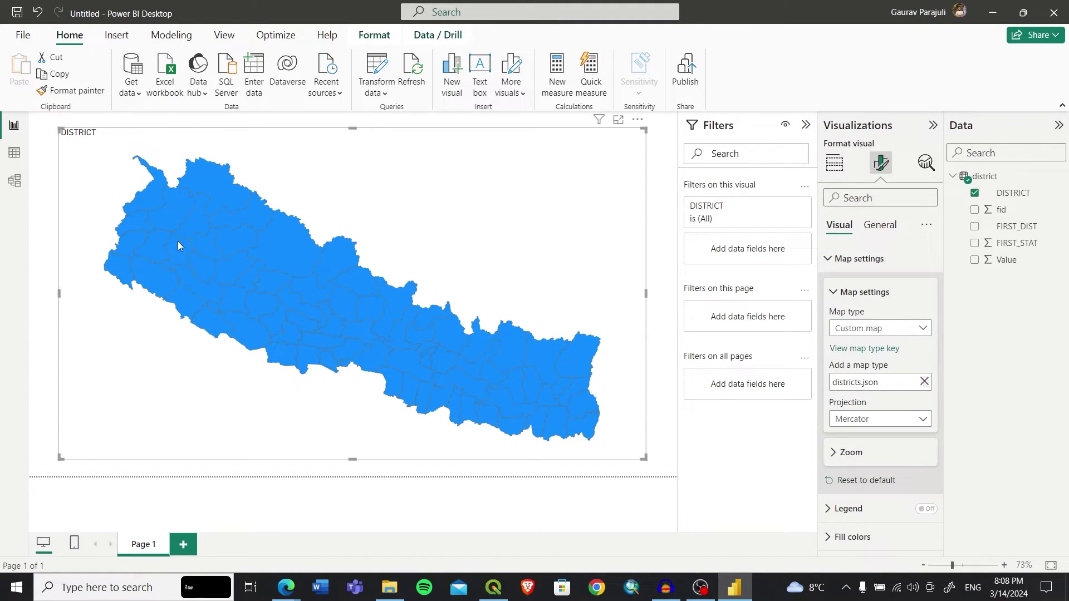
# Put Value into Color saturation so districts shade by Sum of Value, briefly checking Humla
pyautogui.click(835, 164)
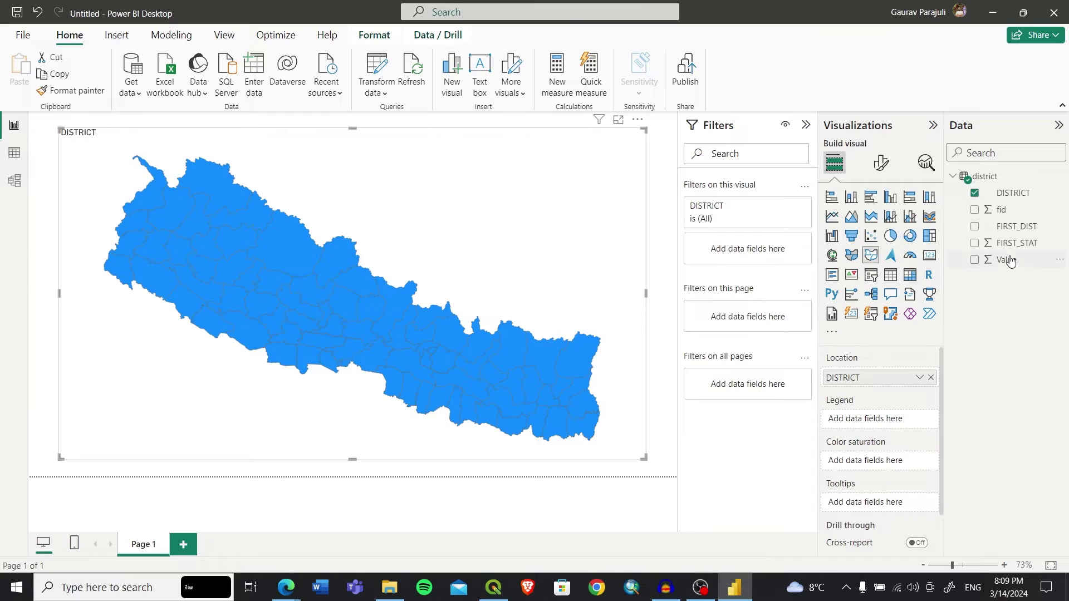
pyautogui.moveTo(1012, 262); pyautogui.dragTo(893, 467)
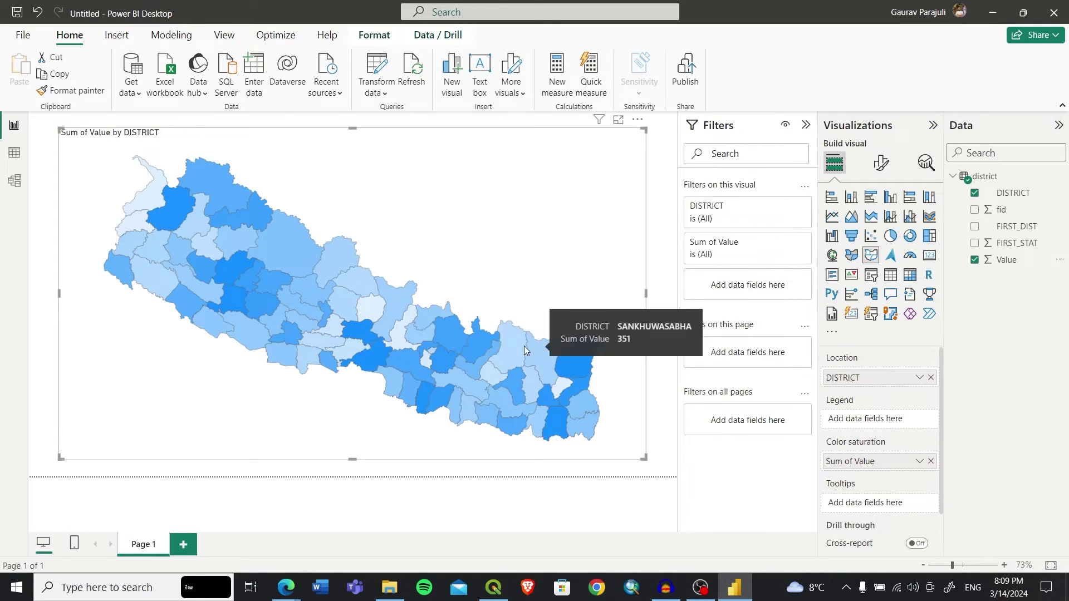
pyautogui.click(207, 190)
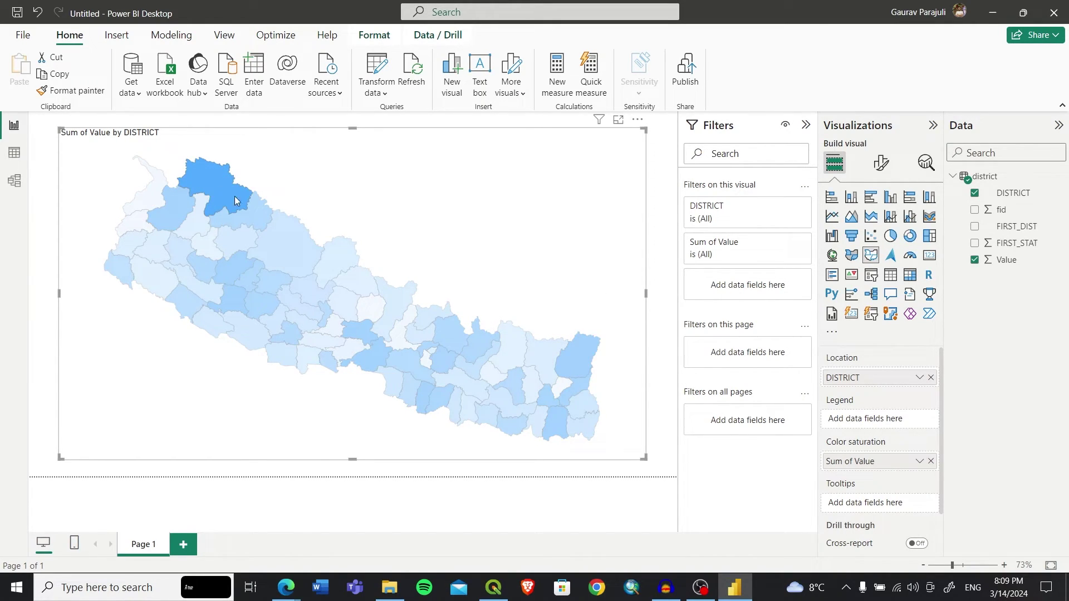
pyautogui.click(303, 184)
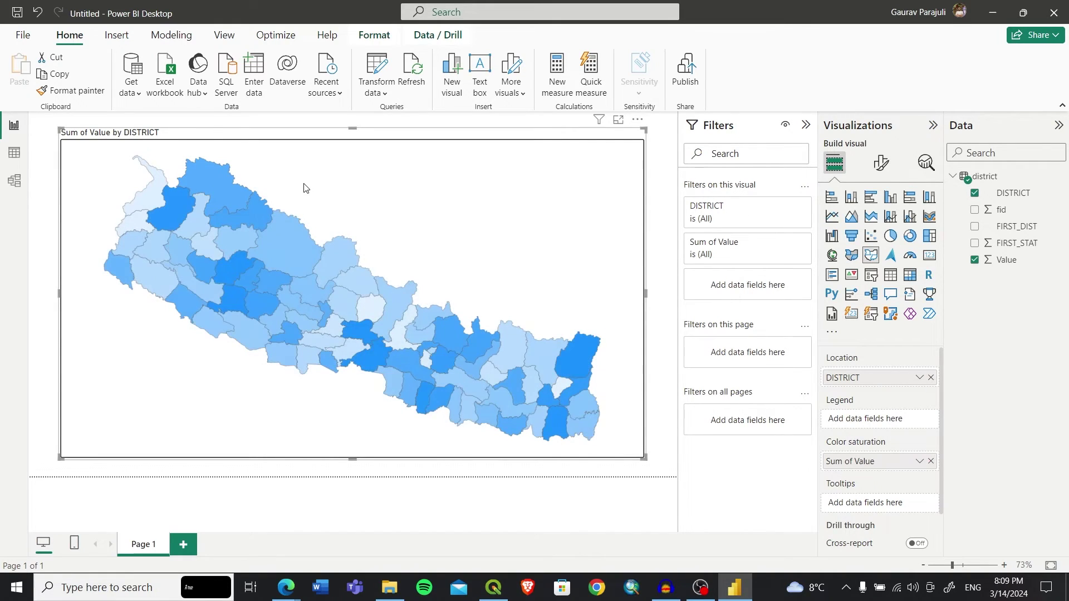
# Set the map's fill colours to purple for the maximum and white for the minimum
pyautogui.scroll(-3, 866, 412)
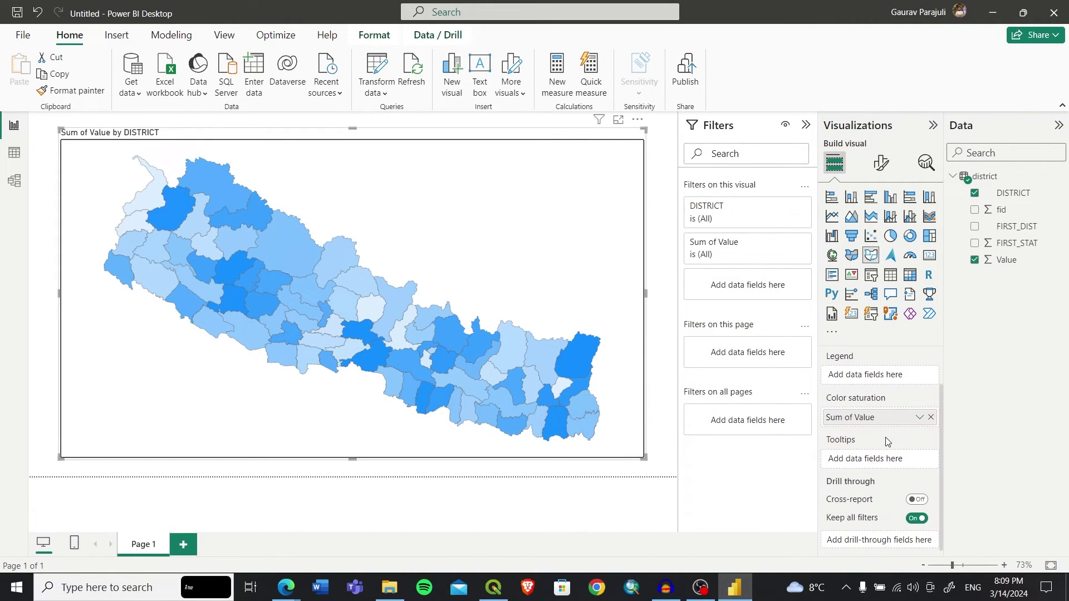
pyautogui.scroll(3, 866, 412)
pyautogui.click(881, 162)
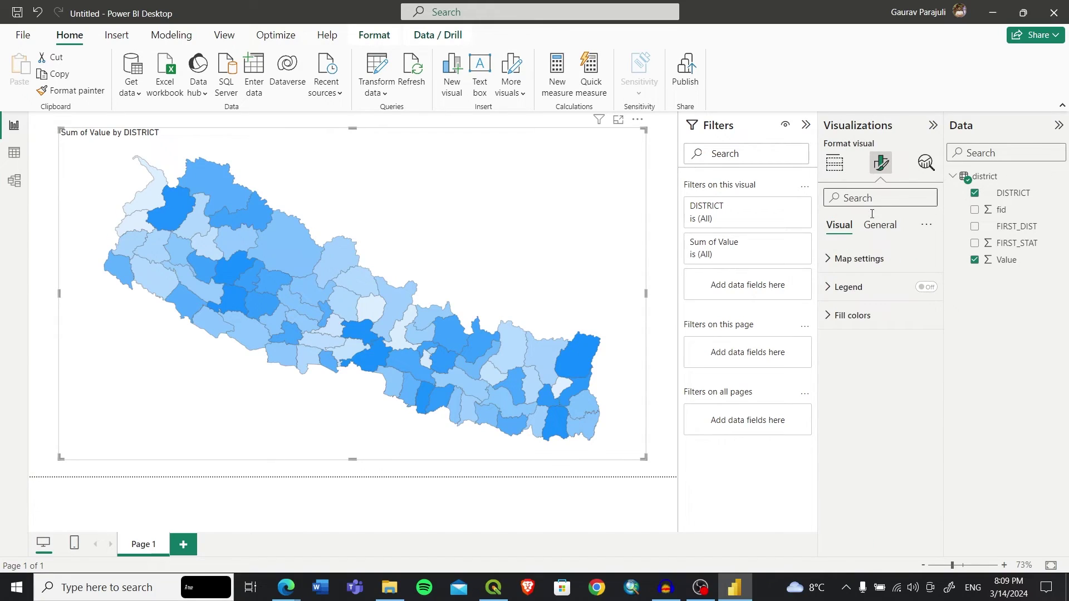
pyautogui.click(832, 329)
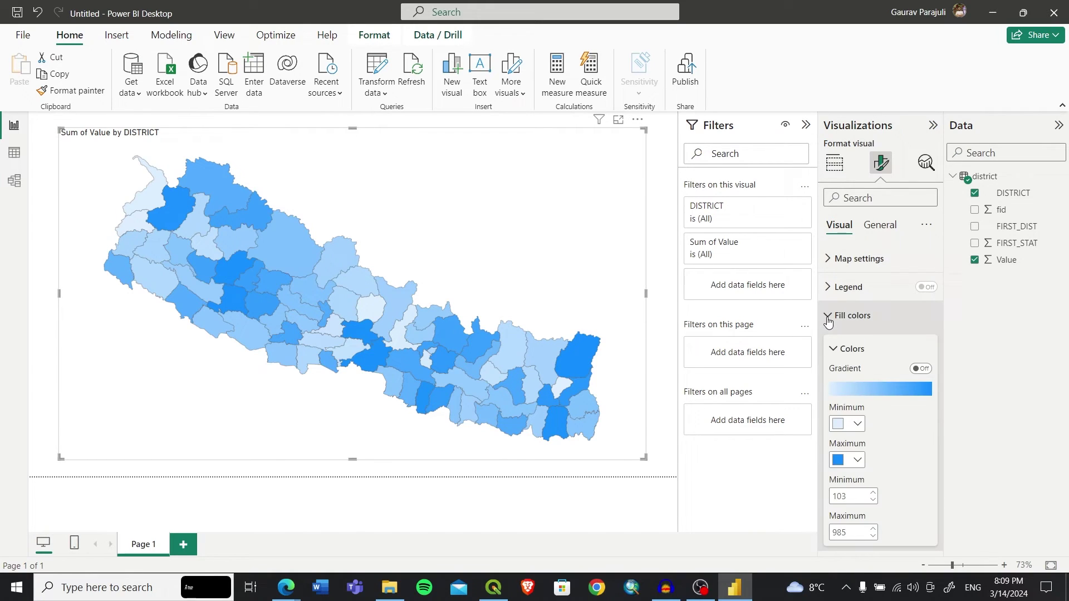
pyautogui.click(863, 465)
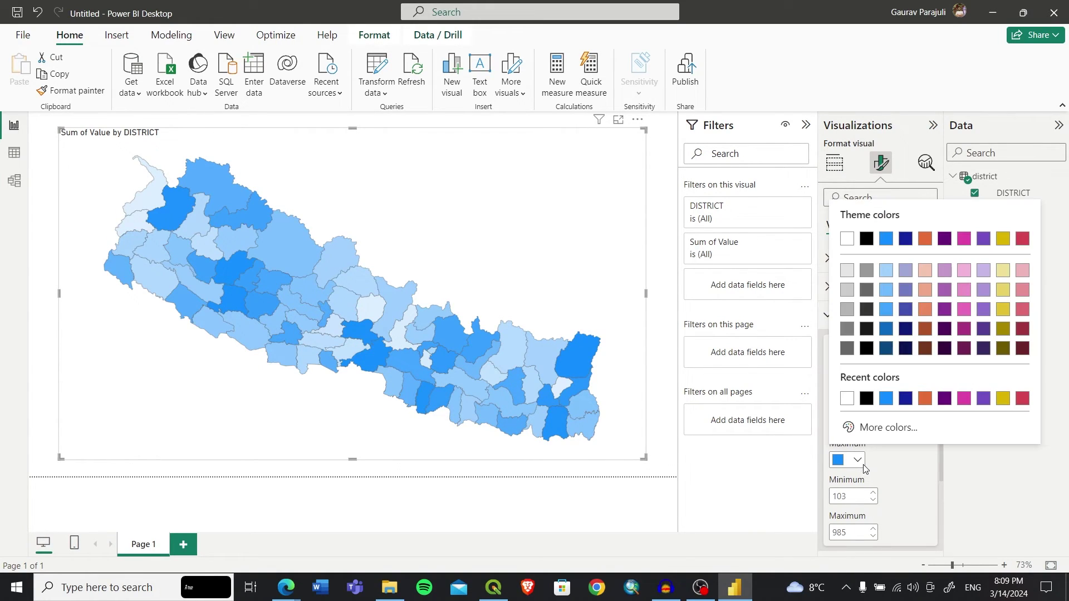
pyautogui.click(984, 239)
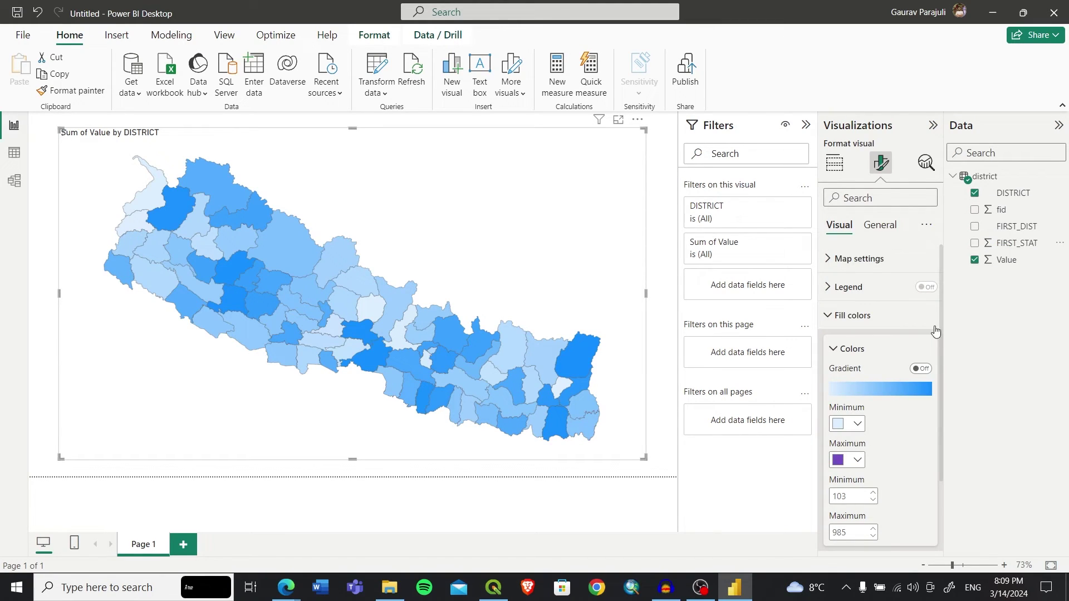
pyautogui.click(862, 425)
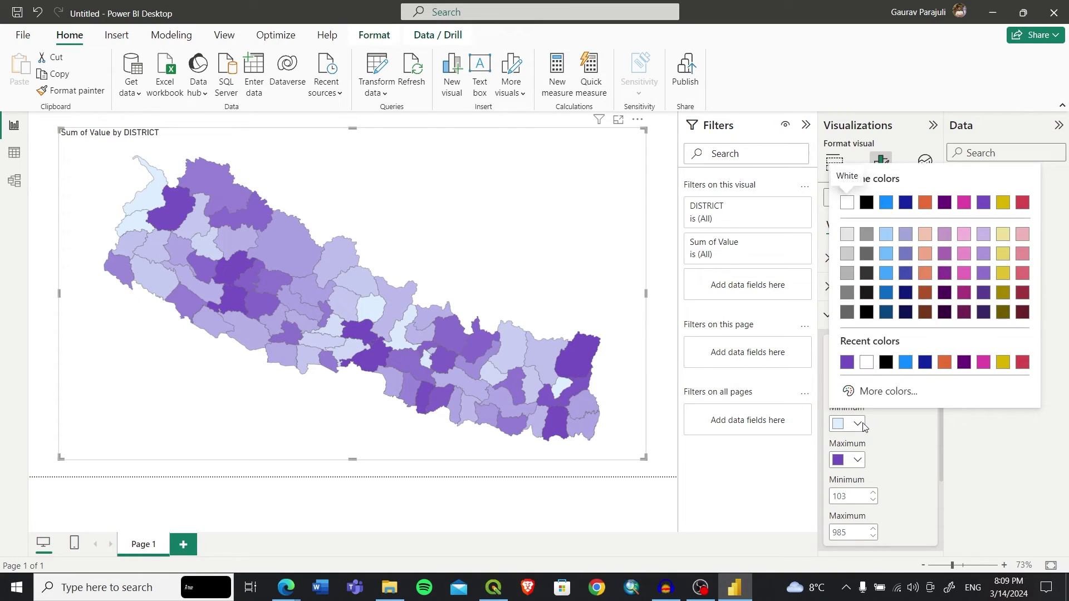
pyautogui.click(847, 203)
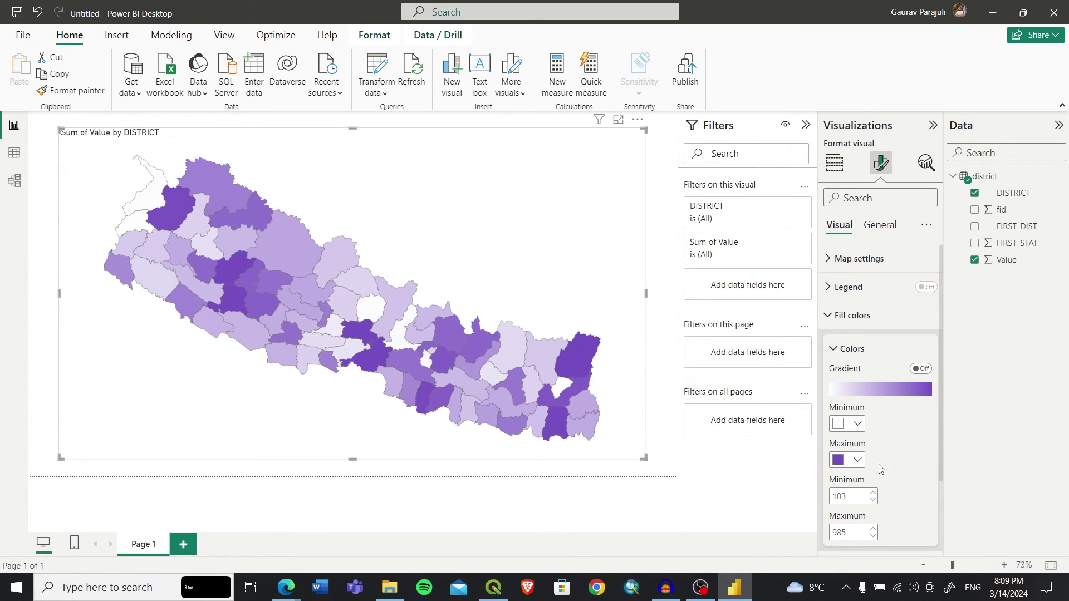
pyautogui.scroll(-2, 893, 469)
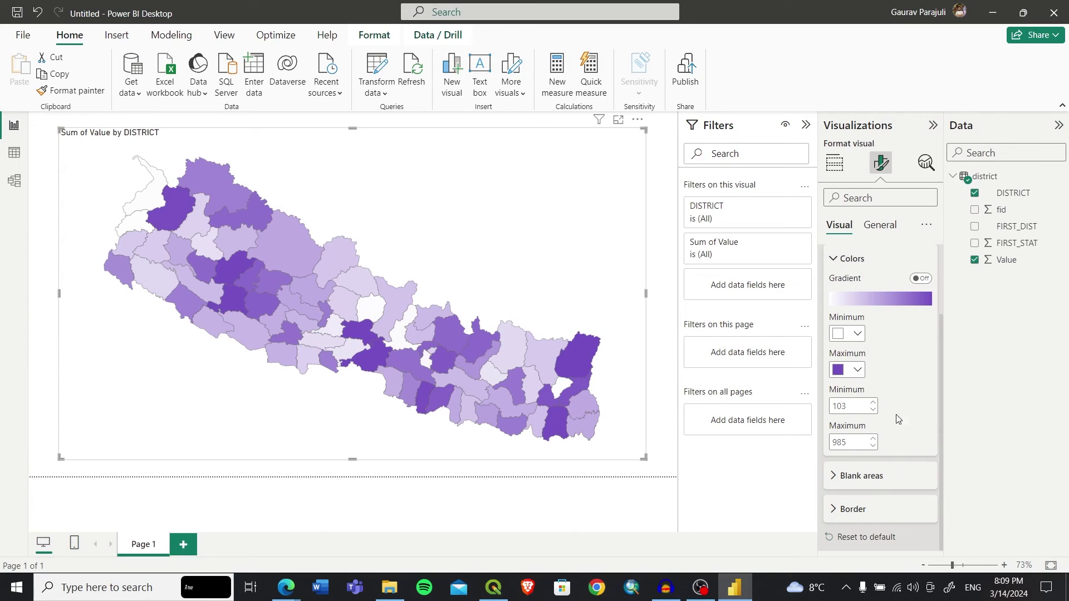
pyautogui.scroll(2, 900, 404)
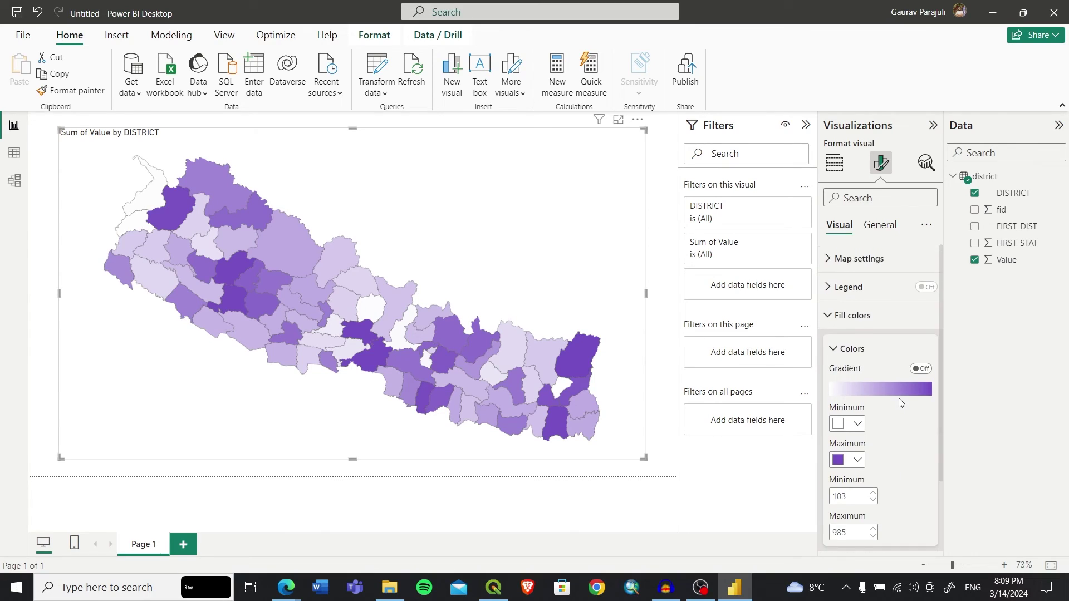
pyautogui.click(670, 363)
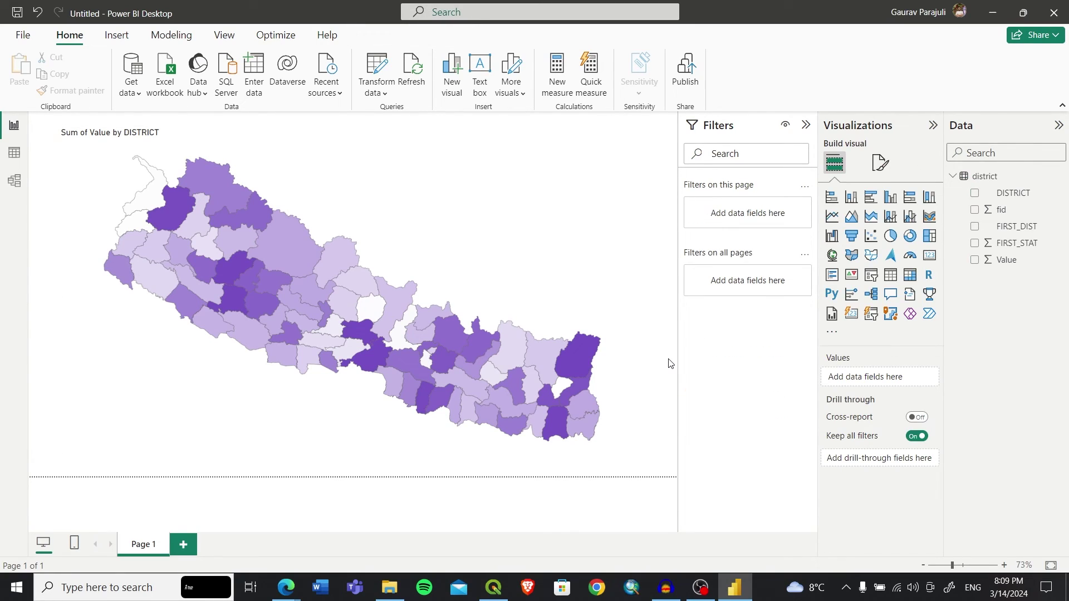